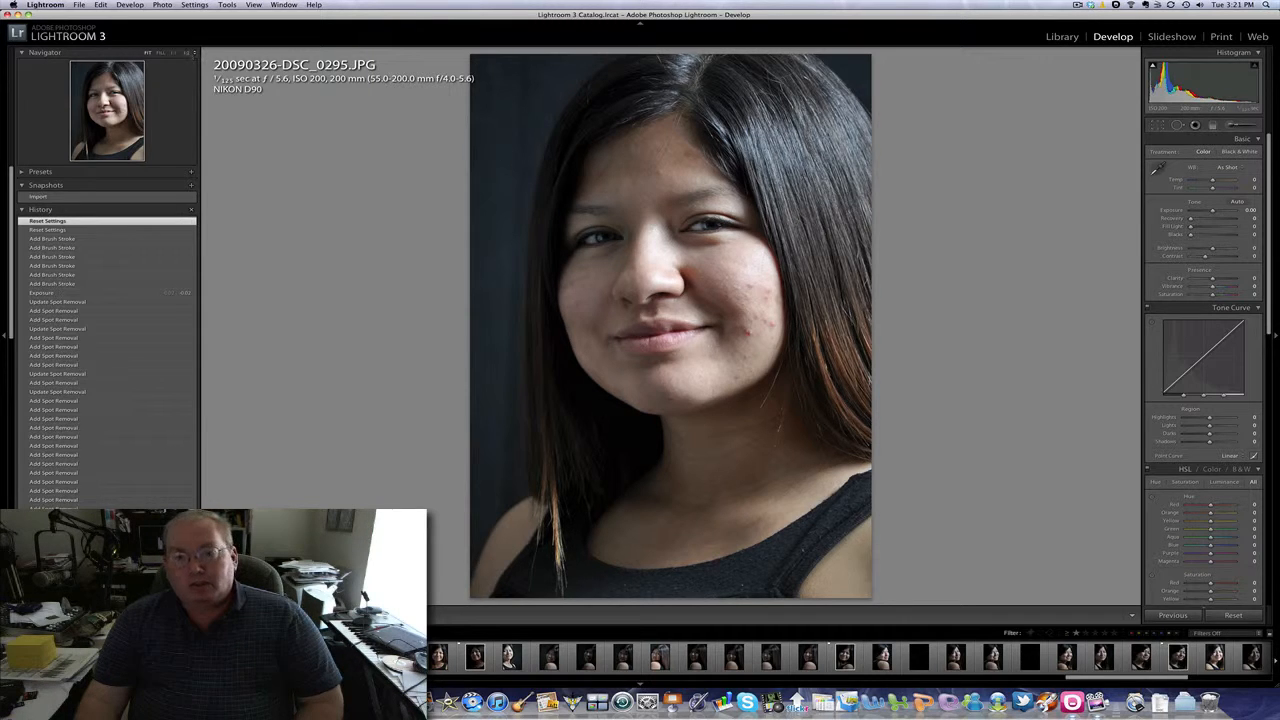
# Heal the blemish in the middle of the forehead with the Spot Removal tool in Heal mode at size 49
pyautogui.click(711, 324)
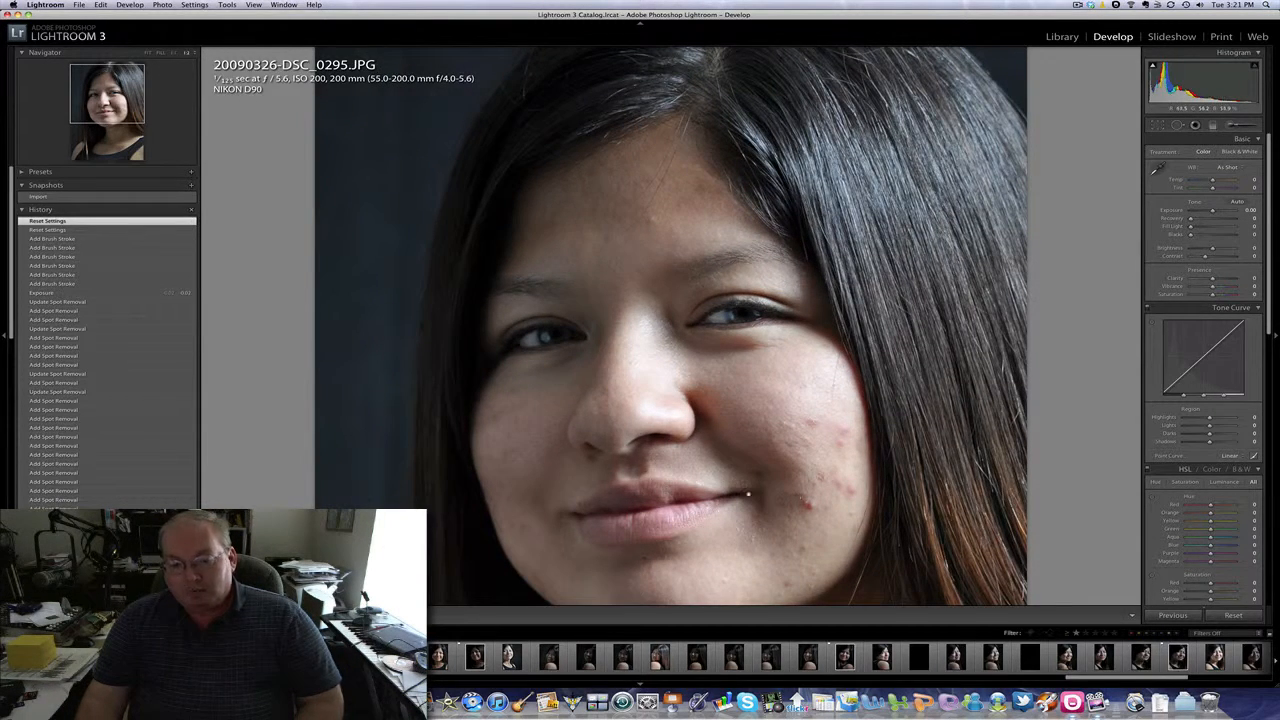
pyautogui.moveTo(747, 494); pyautogui.dragTo(747, 427)
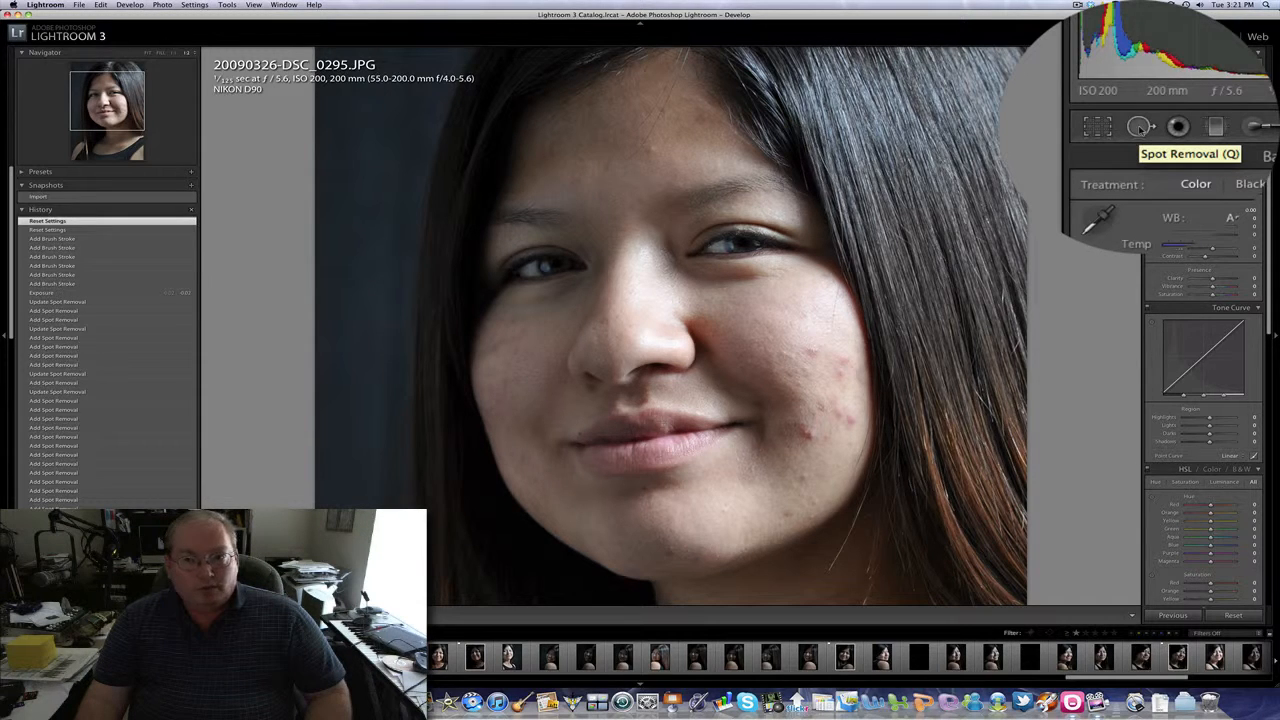
pyautogui.click(1177, 126)
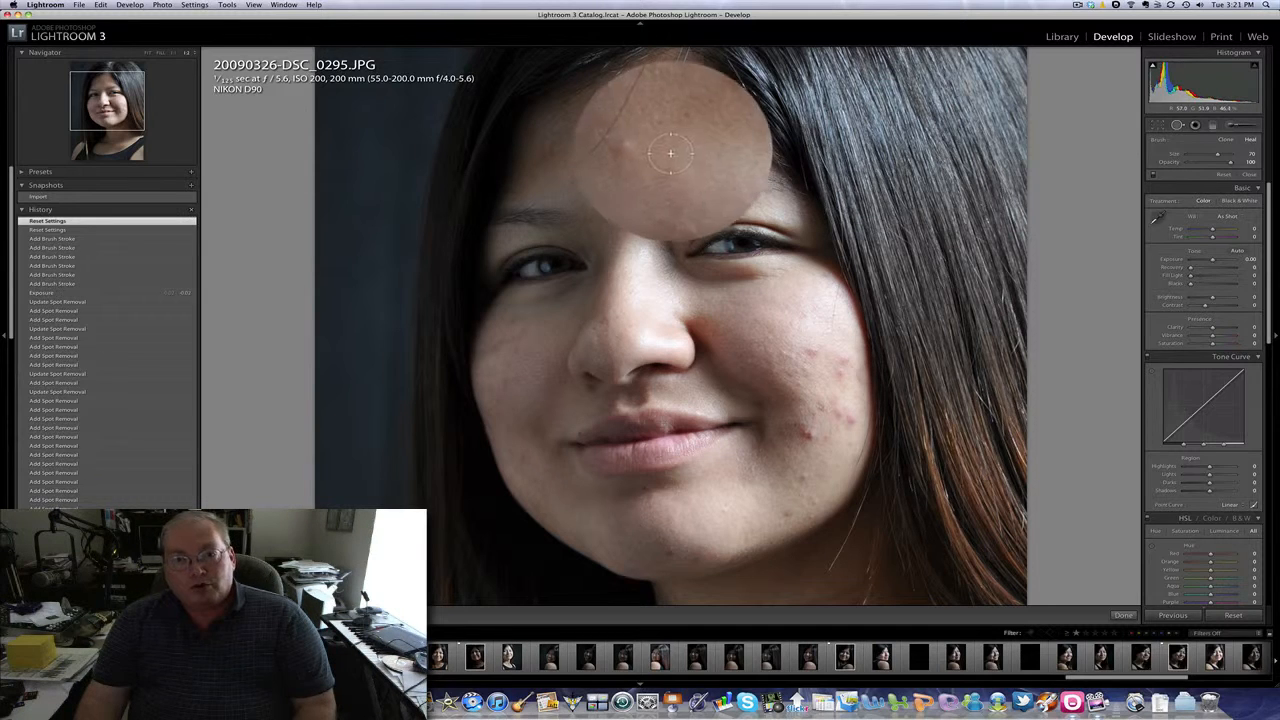
pyautogui.scroll(5, 671, 153)
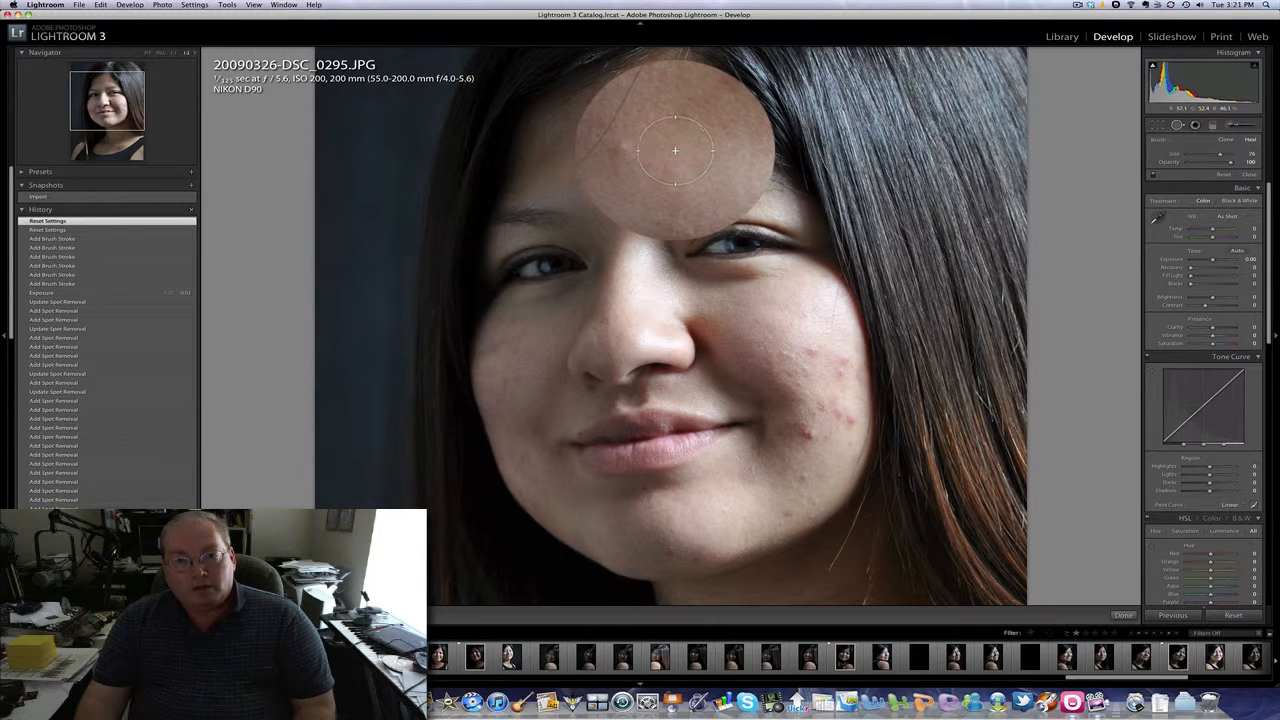
pyautogui.scroll(2, 675, 150)
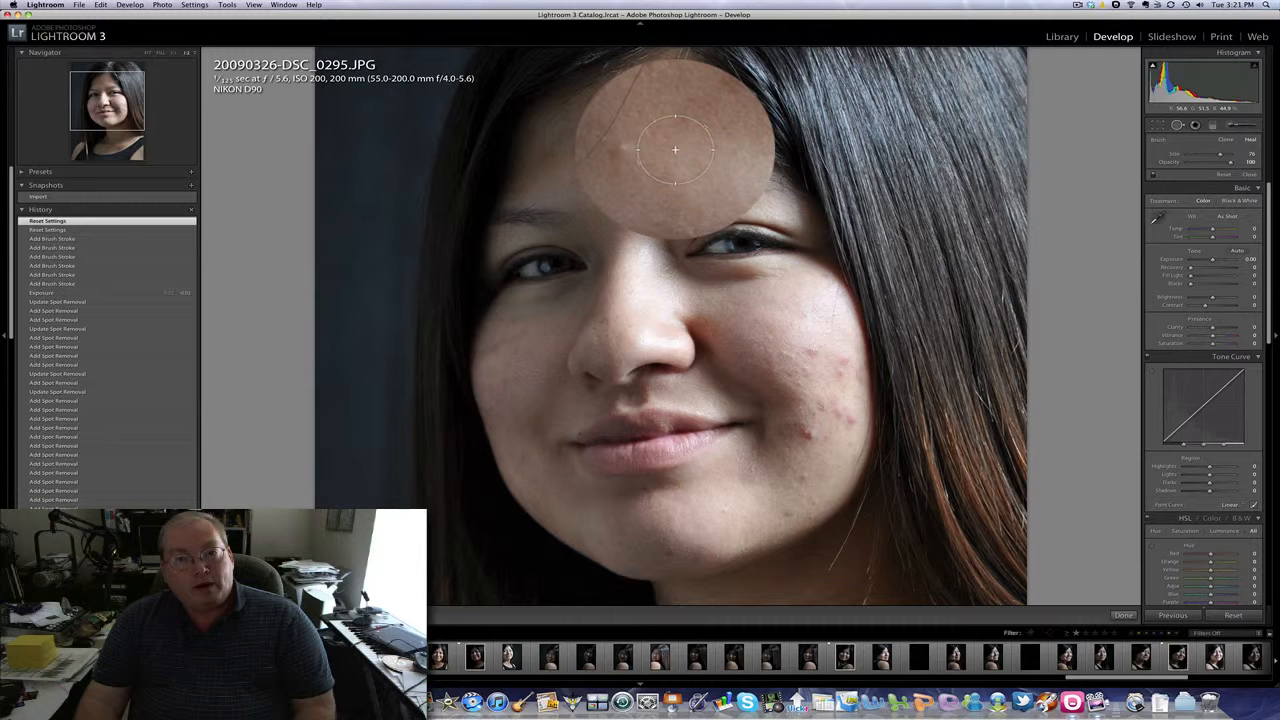
pyautogui.scroll(-3, 675, 150)
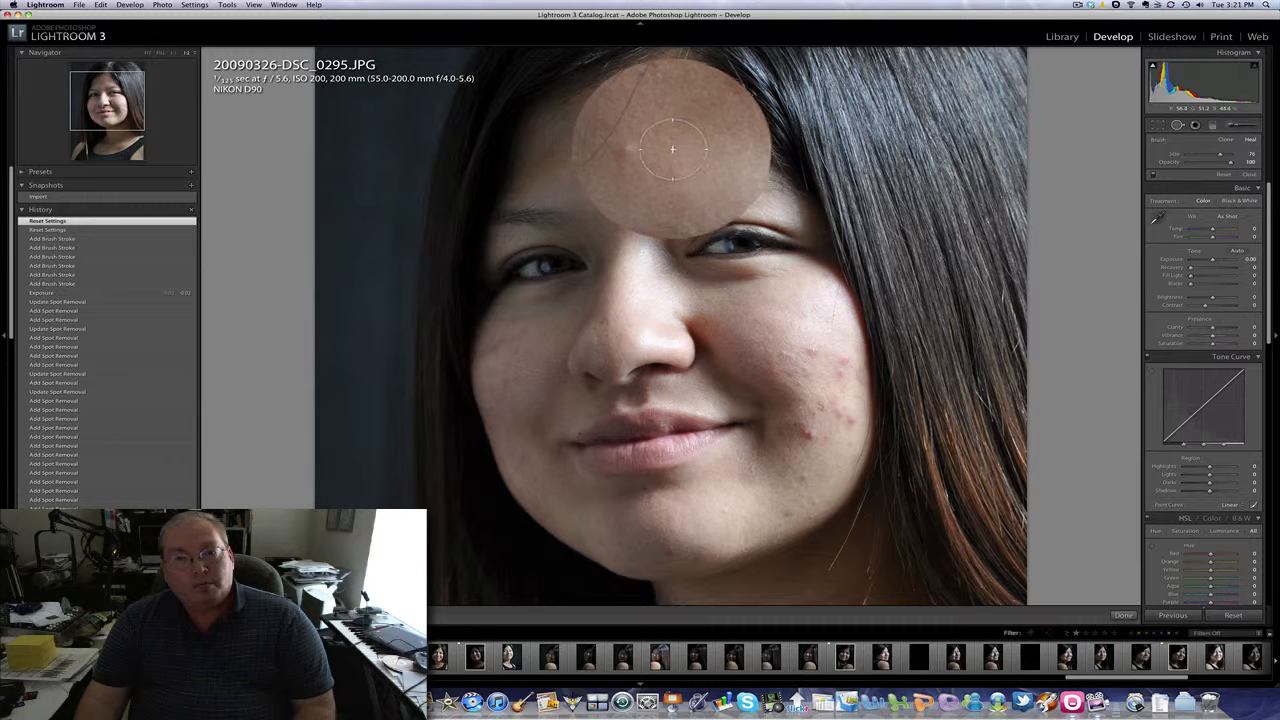
pyautogui.scroll(-5, 667, 152)
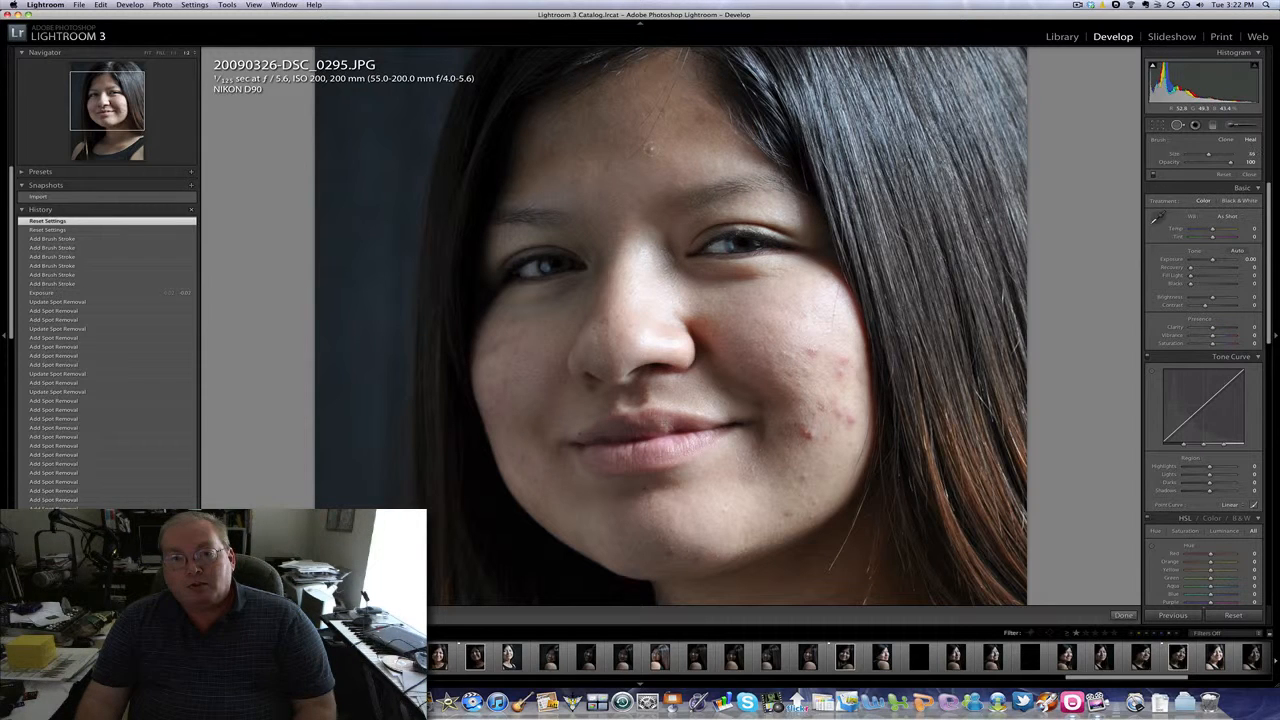
pyautogui.click(651, 148)
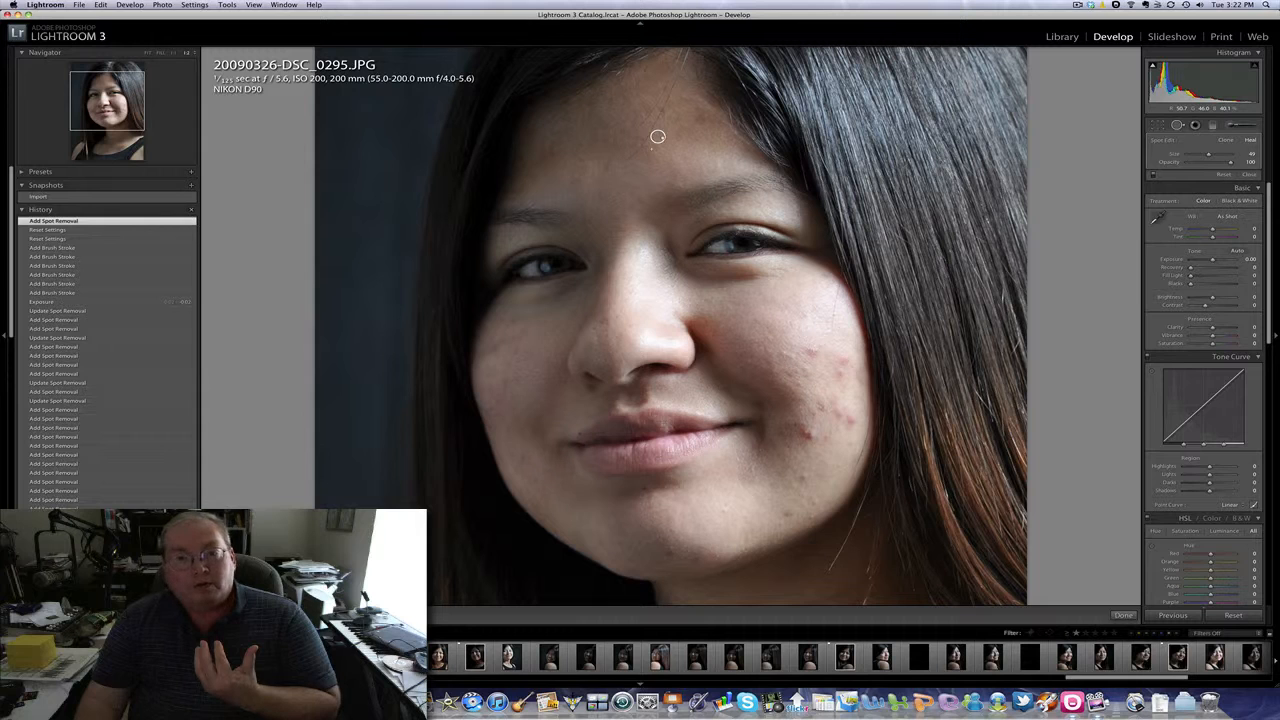
pyautogui.click(657, 136)
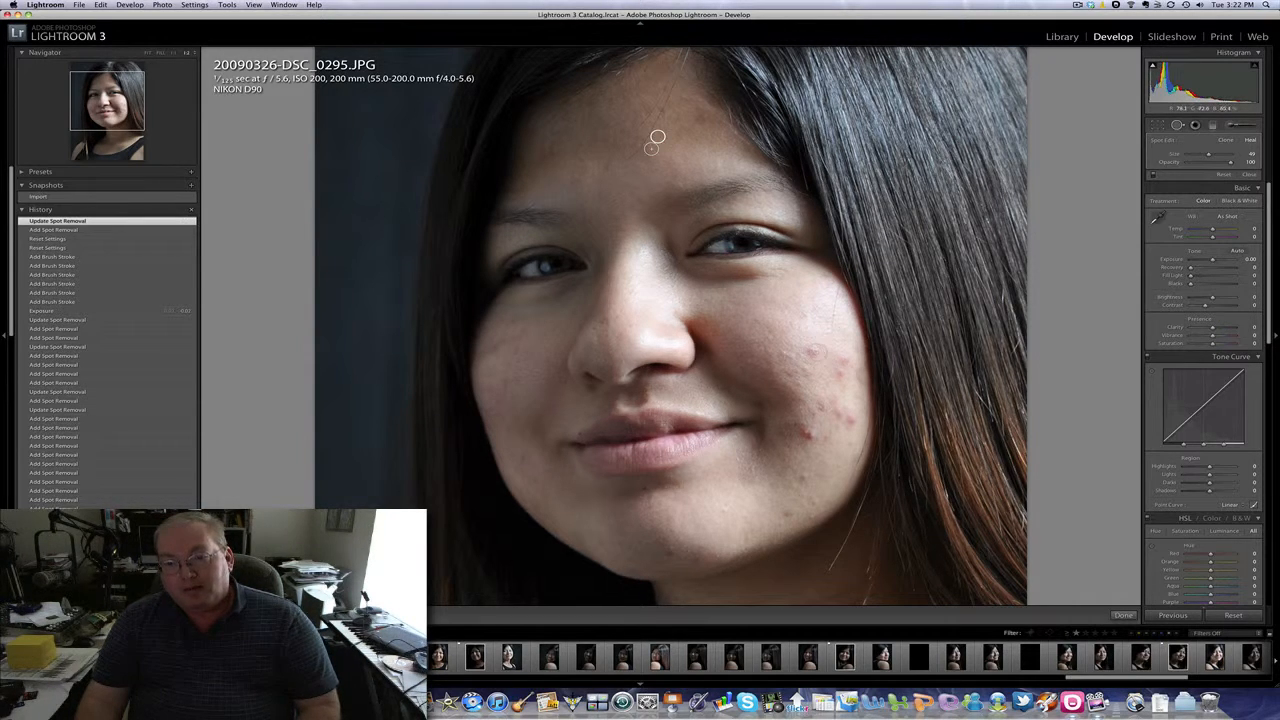
# Heal the cluster of acne spots on the cheek beside the long hair, using Spot Removal at size 70
pyautogui.click(792, 334)
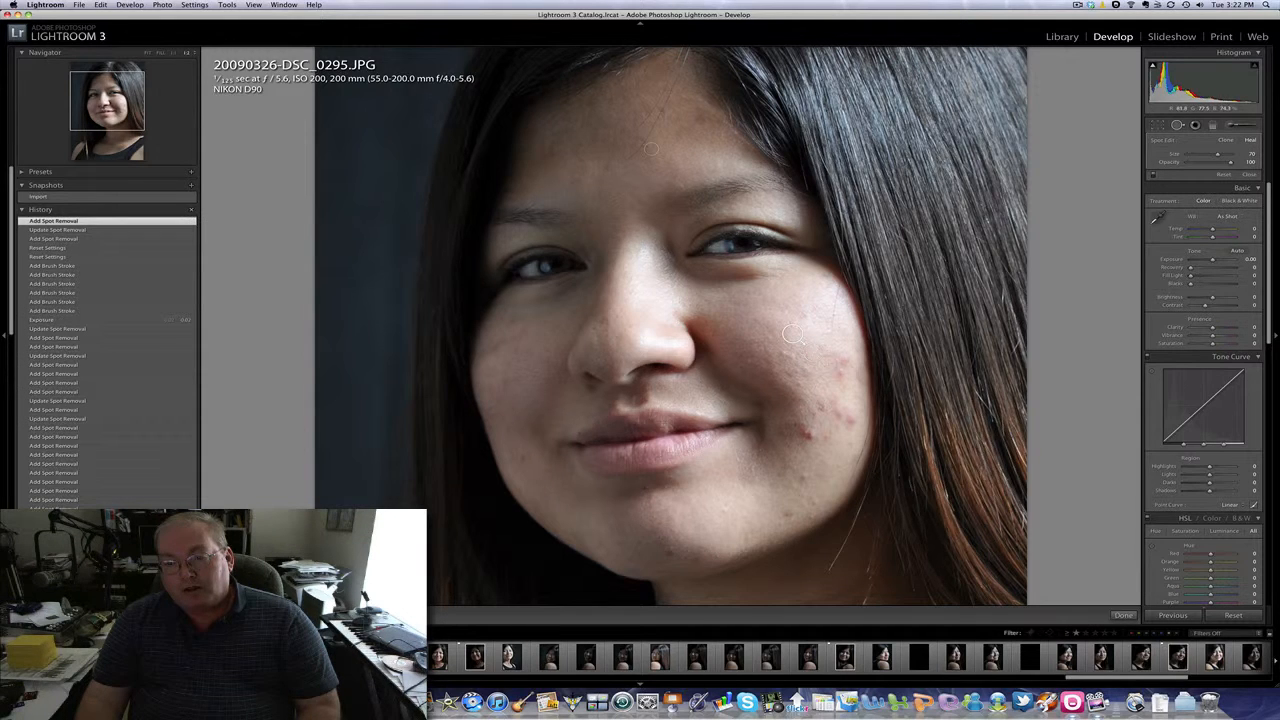
pyautogui.click(795, 373)
pyautogui.click(795, 373)
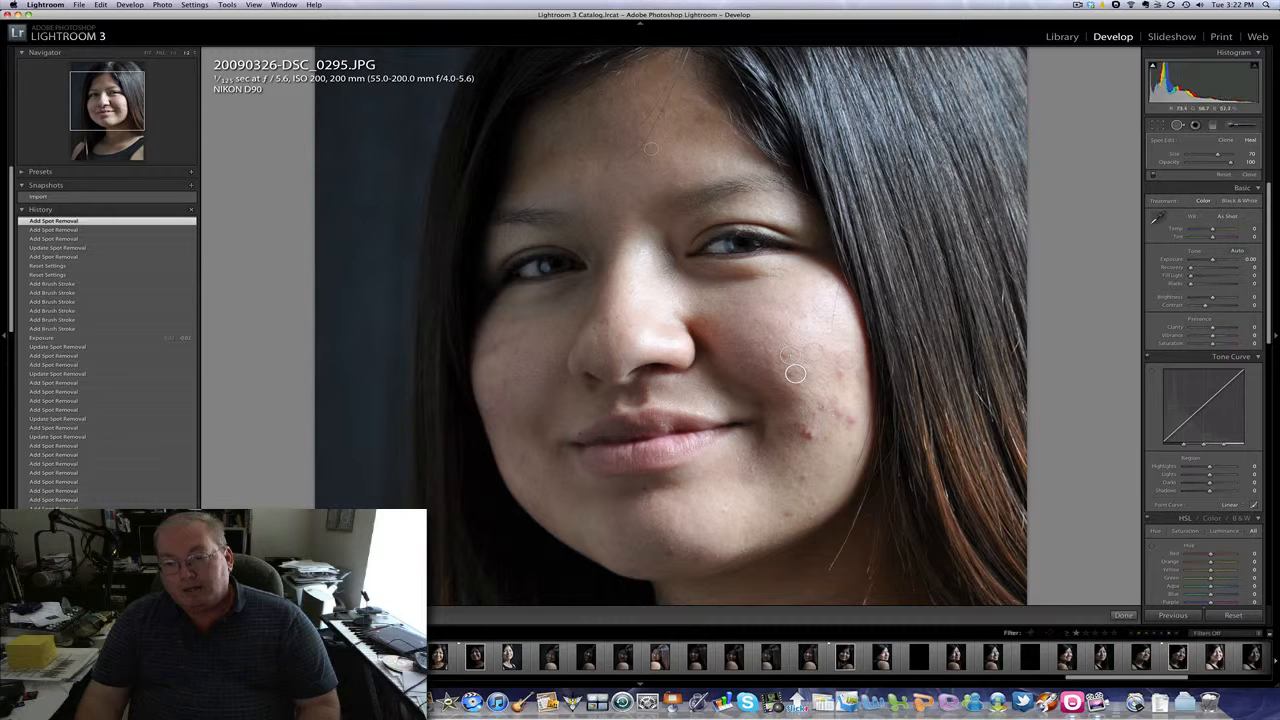
pyautogui.click(809, 431)
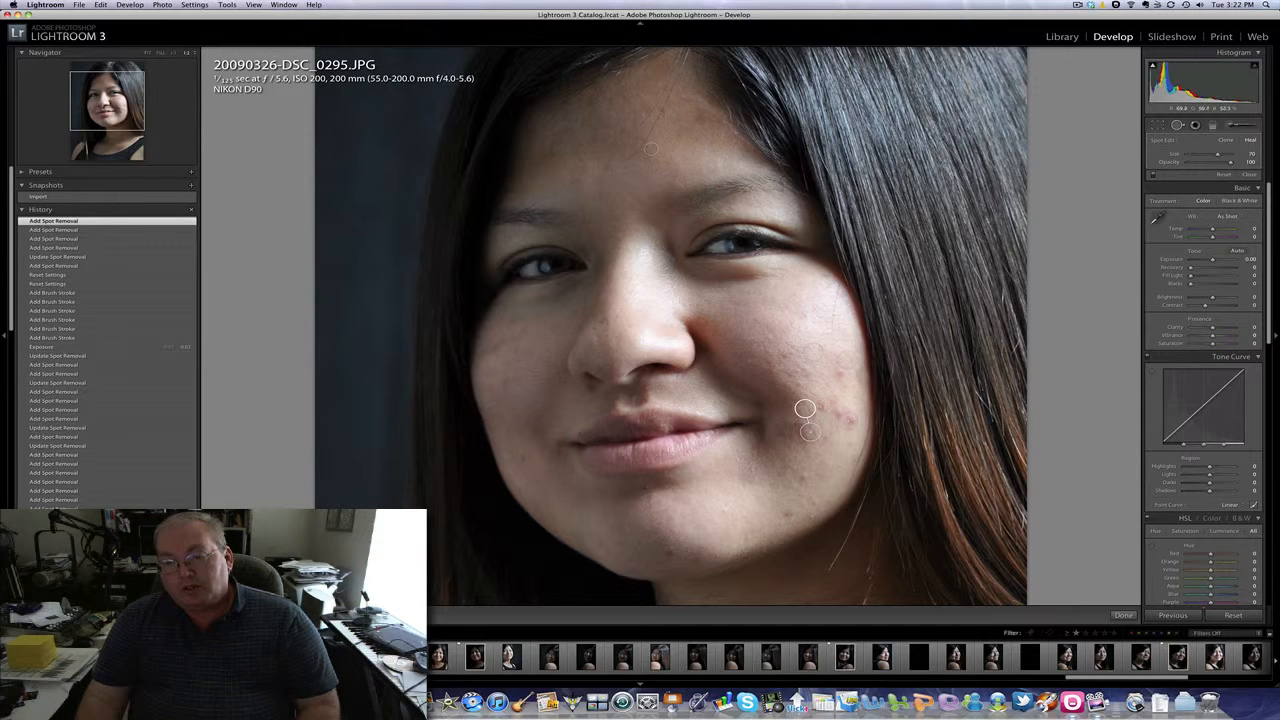
pyautogui.click(846, 418)
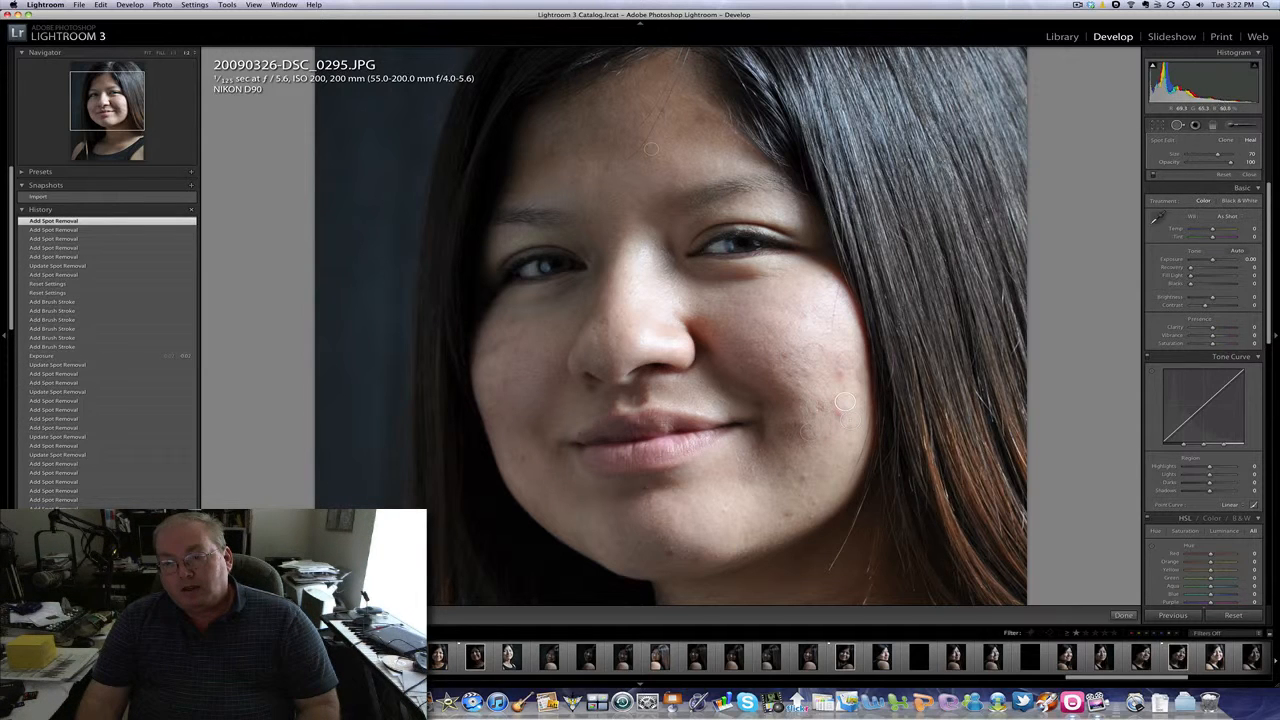
pyautogui.click(821, 431)
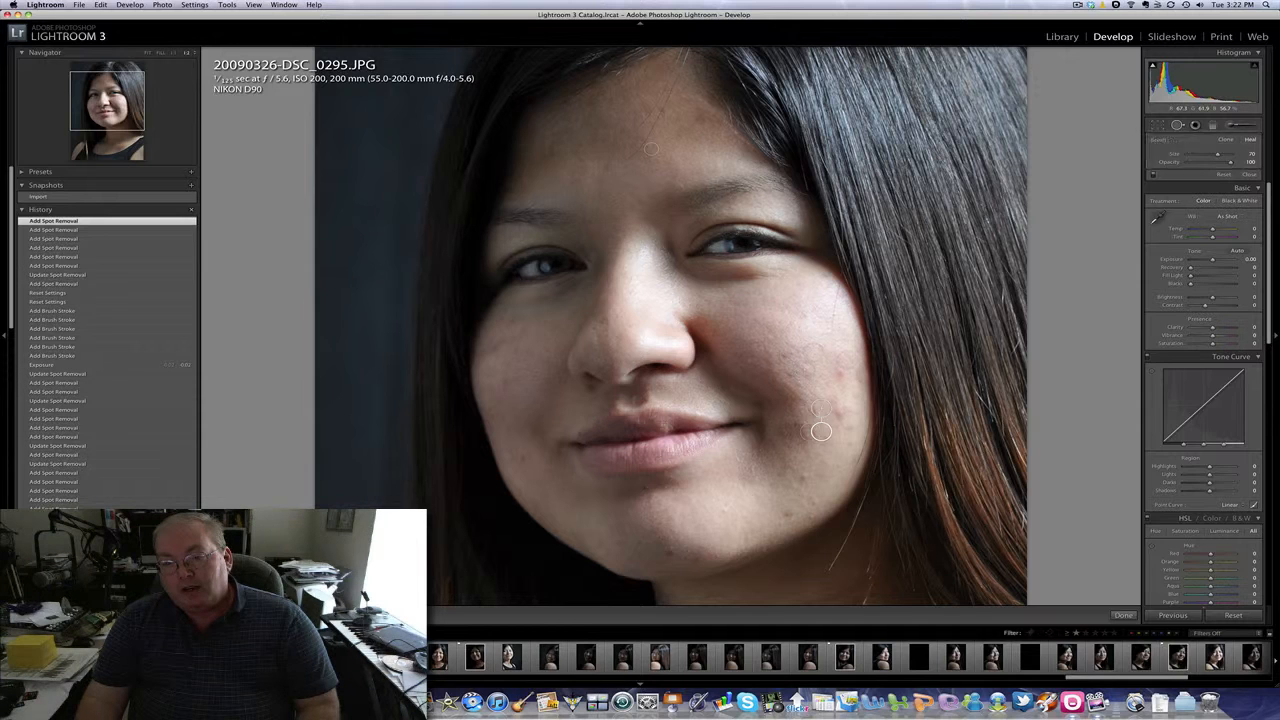
pyautogui.click(810, 387)
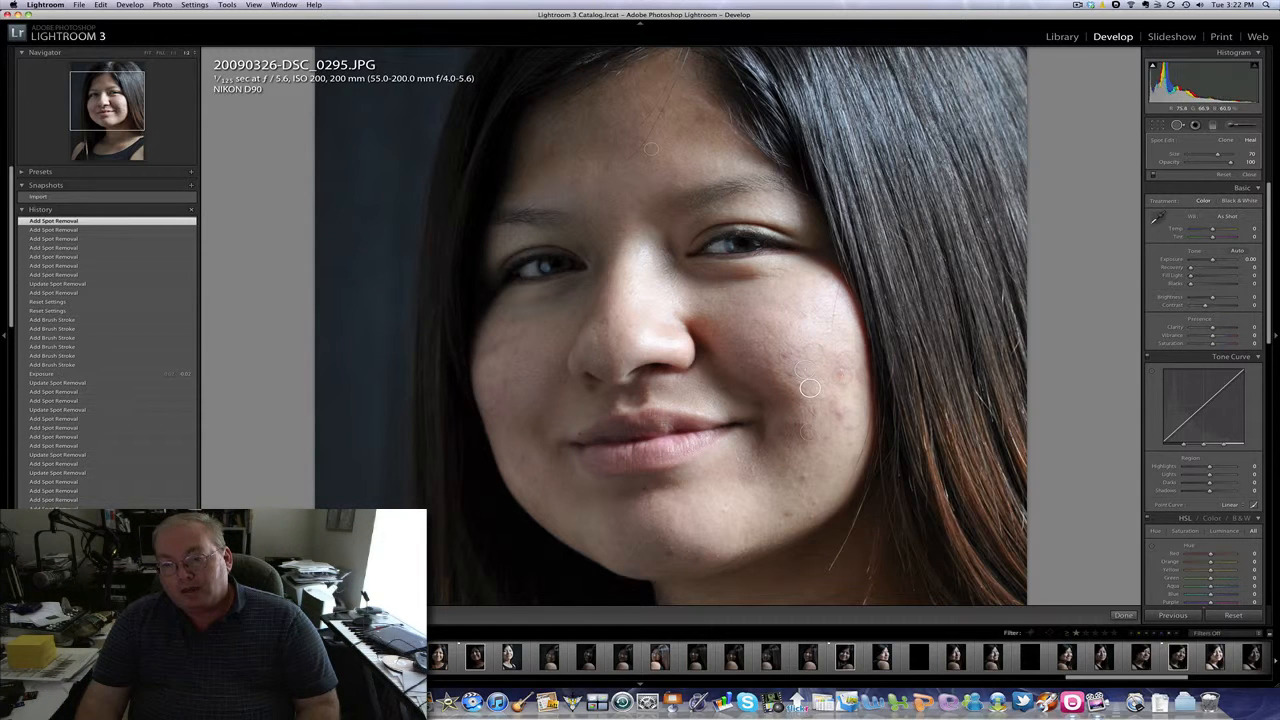
pyautogui.click(832, 391)
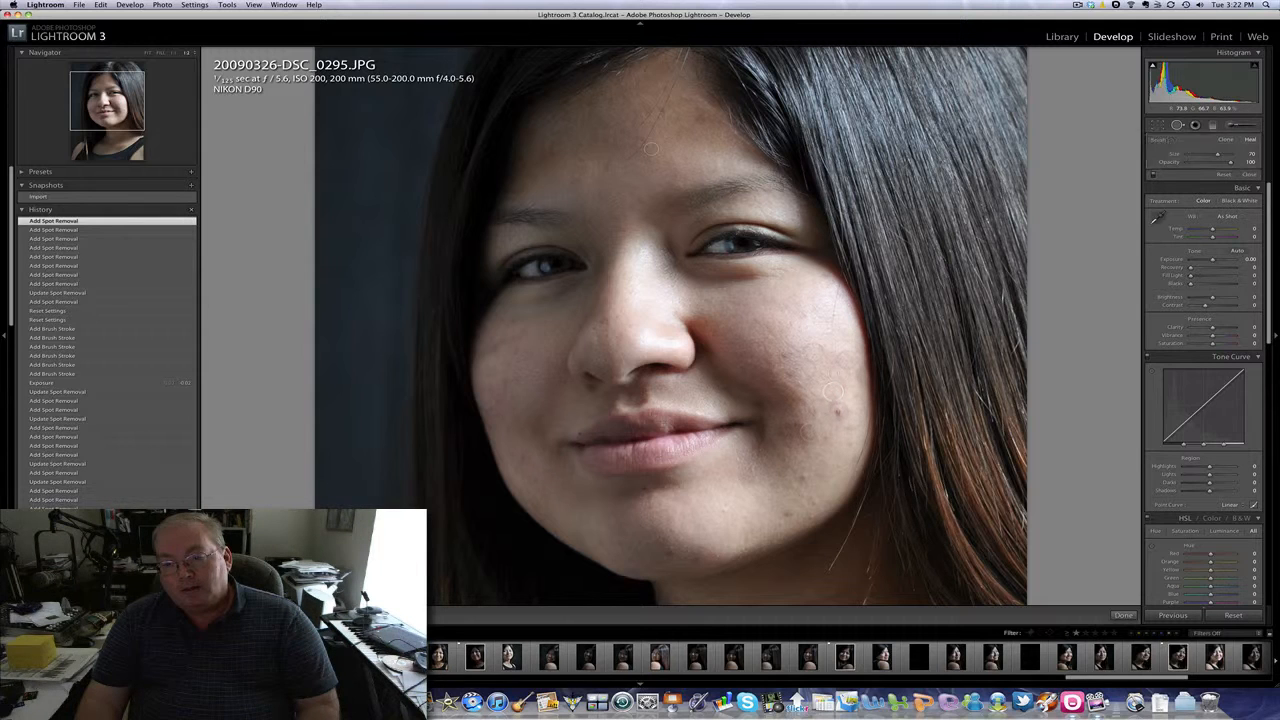
pyautogui.click(817, 406)
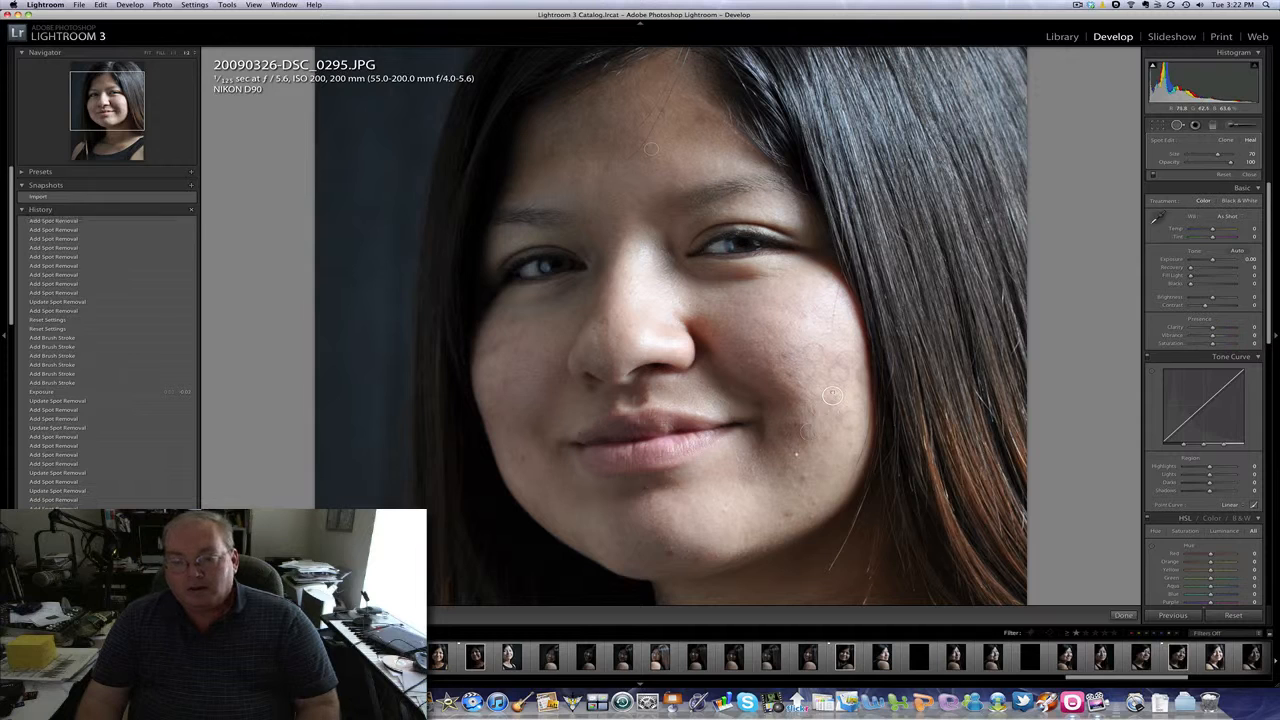
pyautogui.click(832, 395)
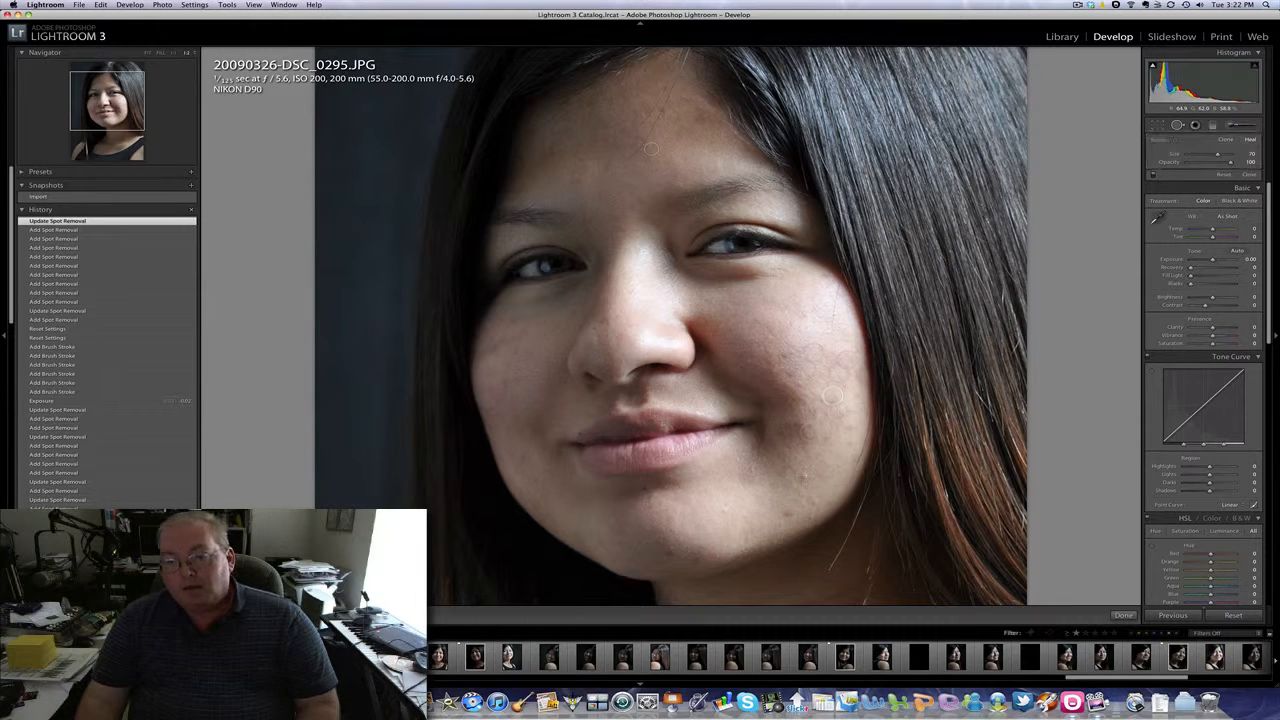
# Heal the remaining spots on the lower part of the same cheek, along the jawline and on the chin at size 70
pyautogui.click(809, 456)
pyautogui.click(791, 491)
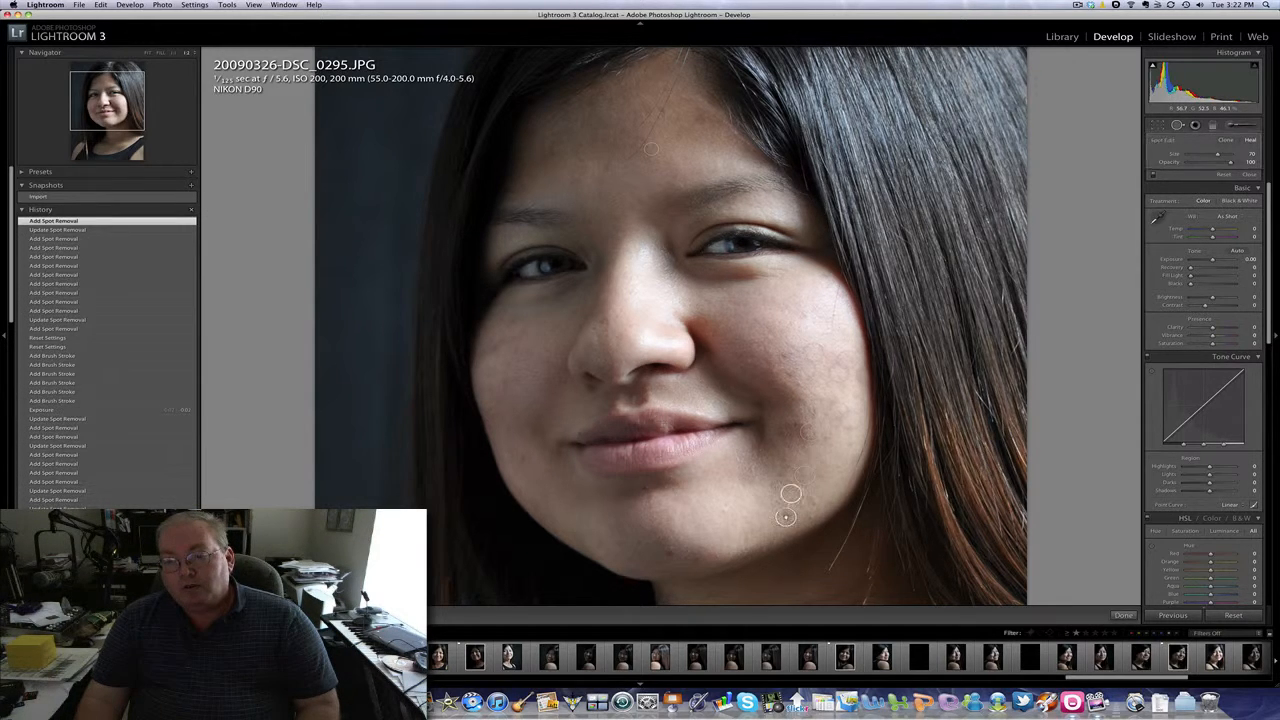
pyautogui.click(808, 483)
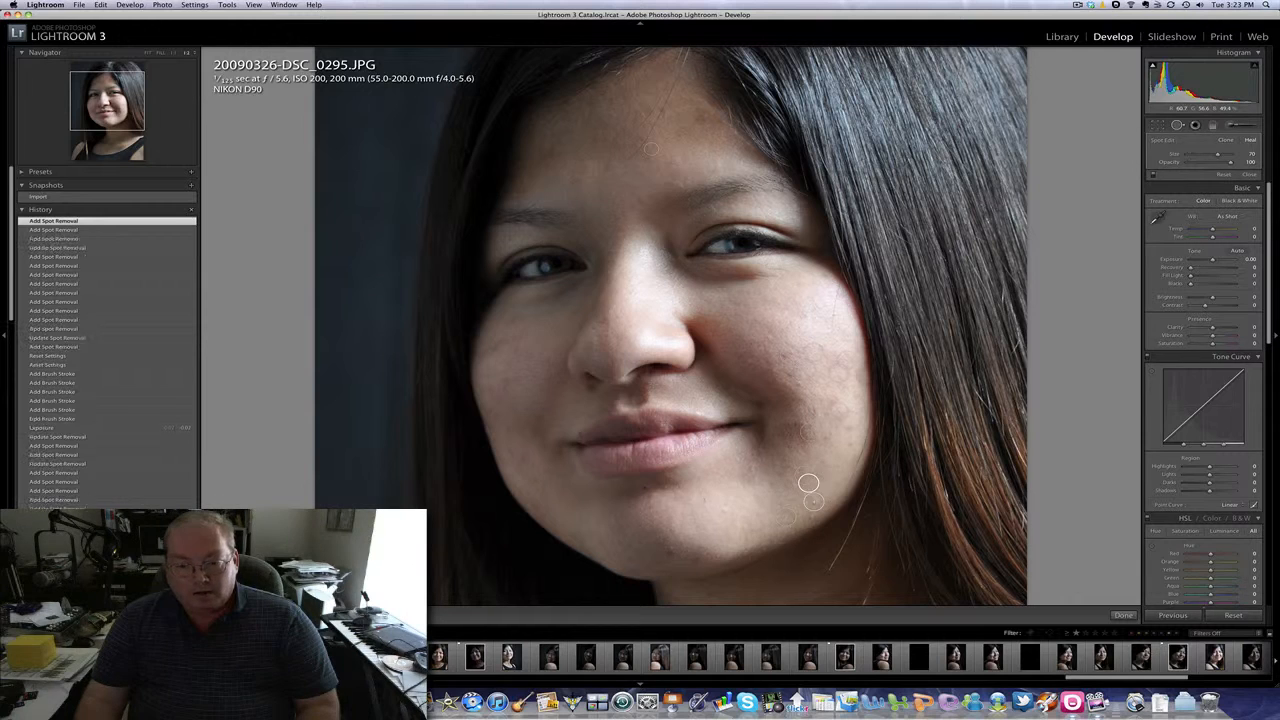
pyautogui.click(670, 551)
pyautogui.click(650, 535)
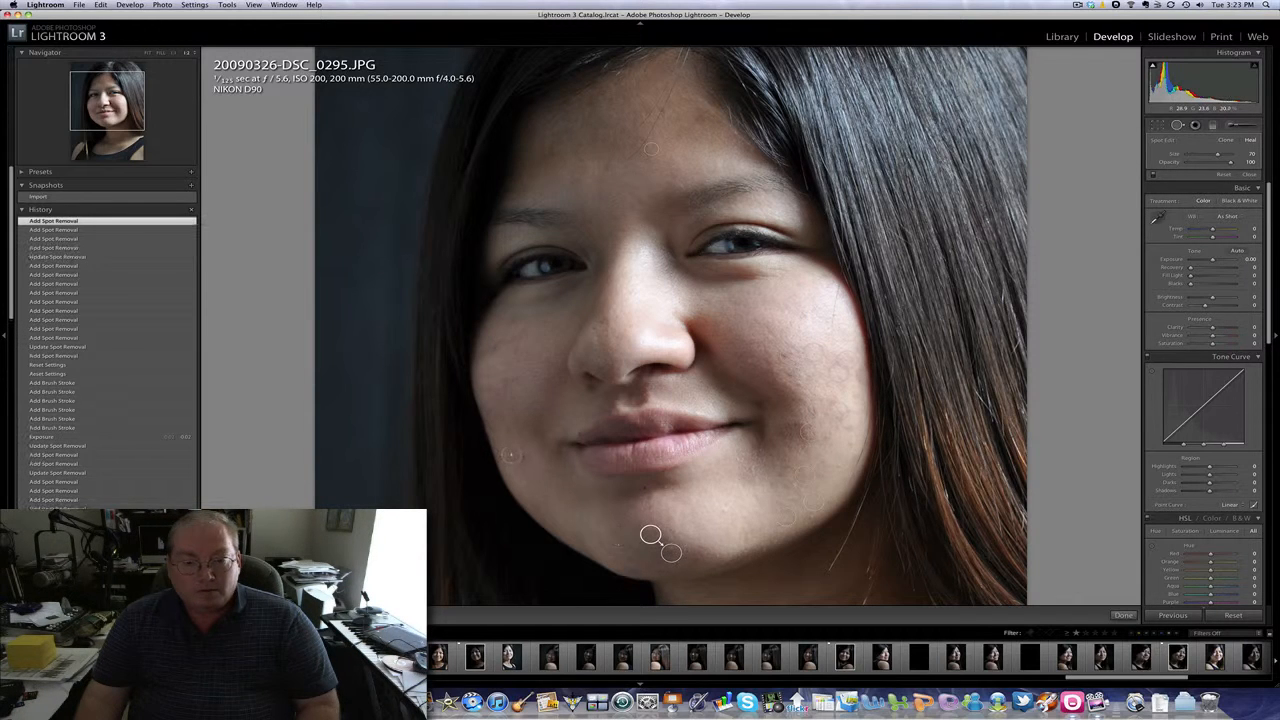
# Heal the small marks on the opposite cheek, below the lower lip and on the side of the nose, with spot sizes from 49 to 75
pyautogui.click(519, 457)
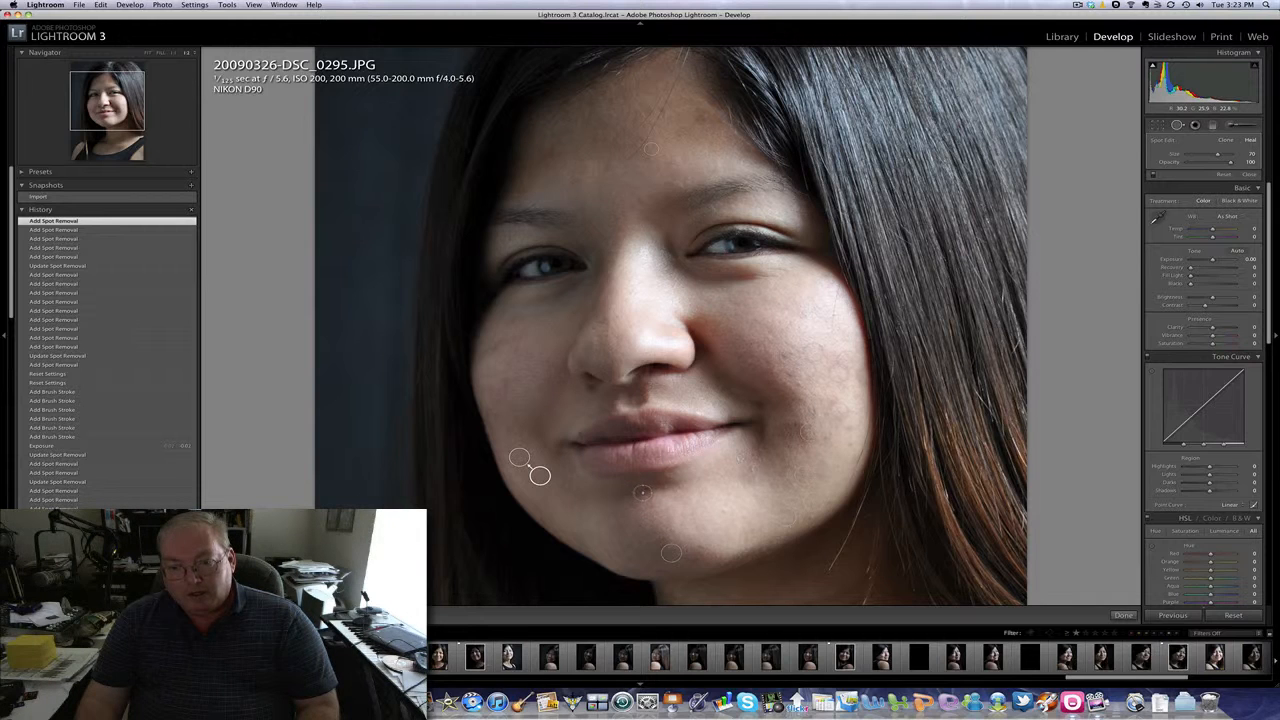
pyautogui.click(645, 488)
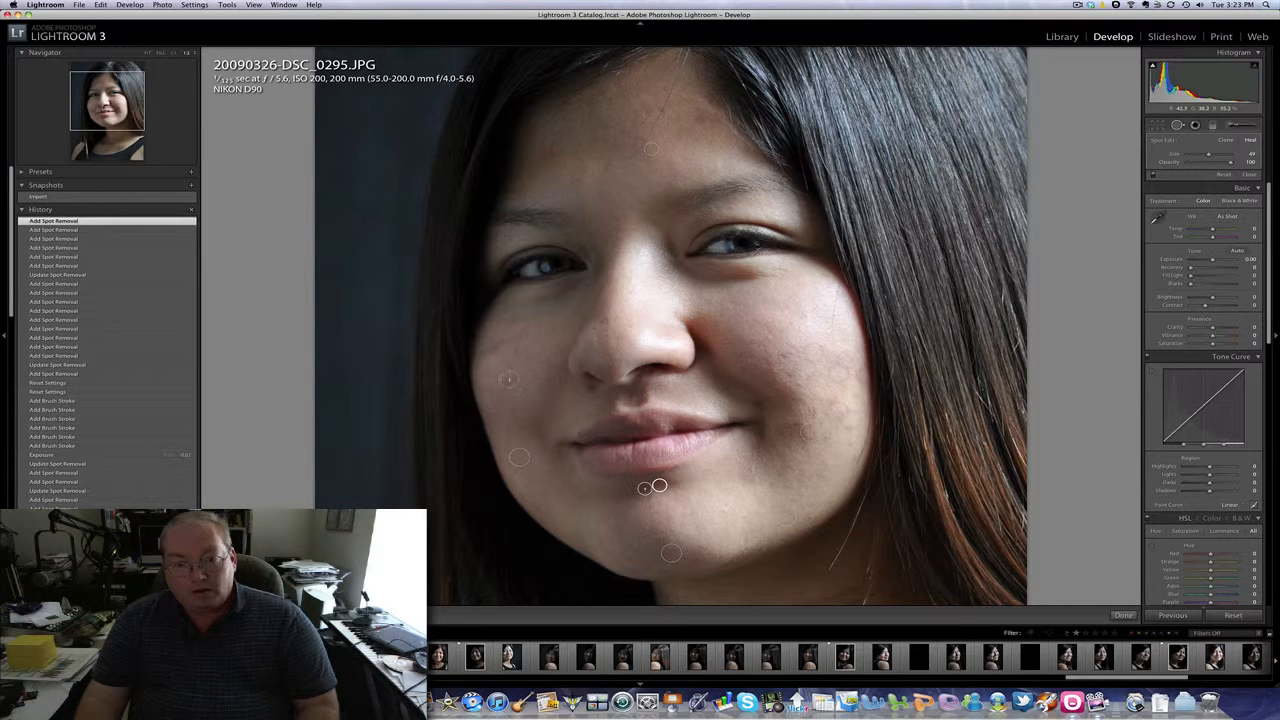
pyautogui.click(508, 379)
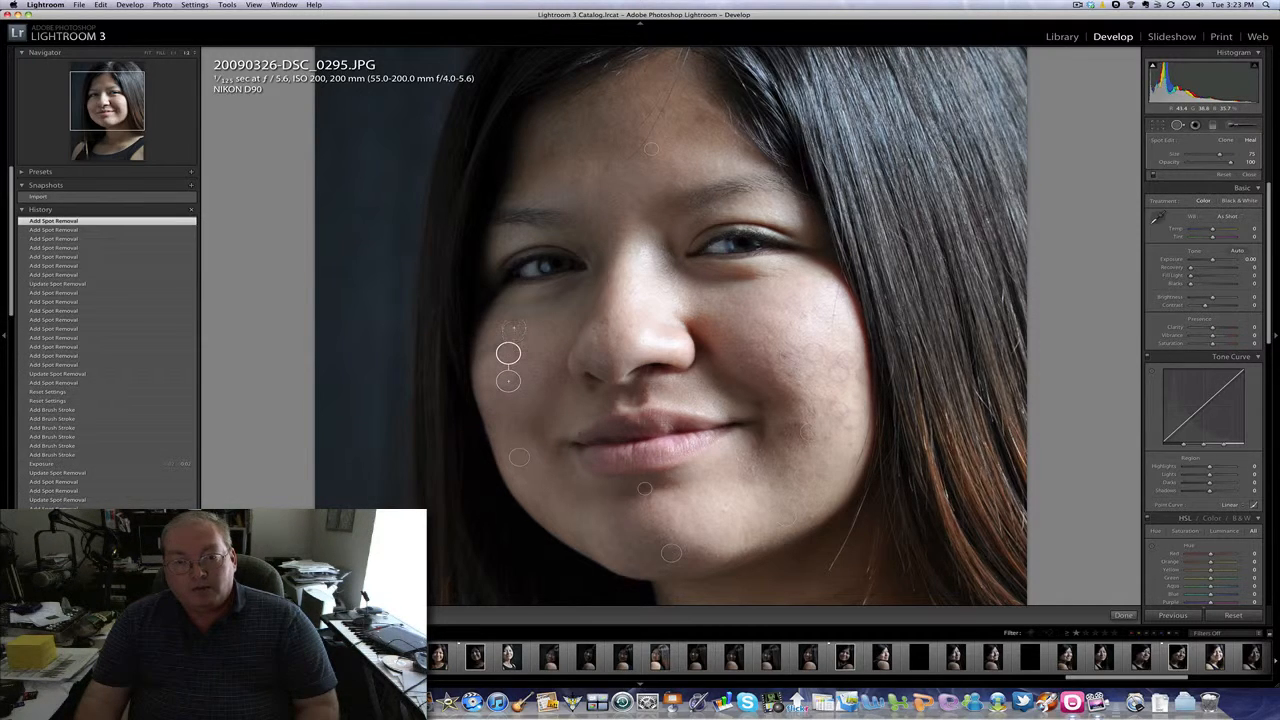
pyautogui.click(494, 350)
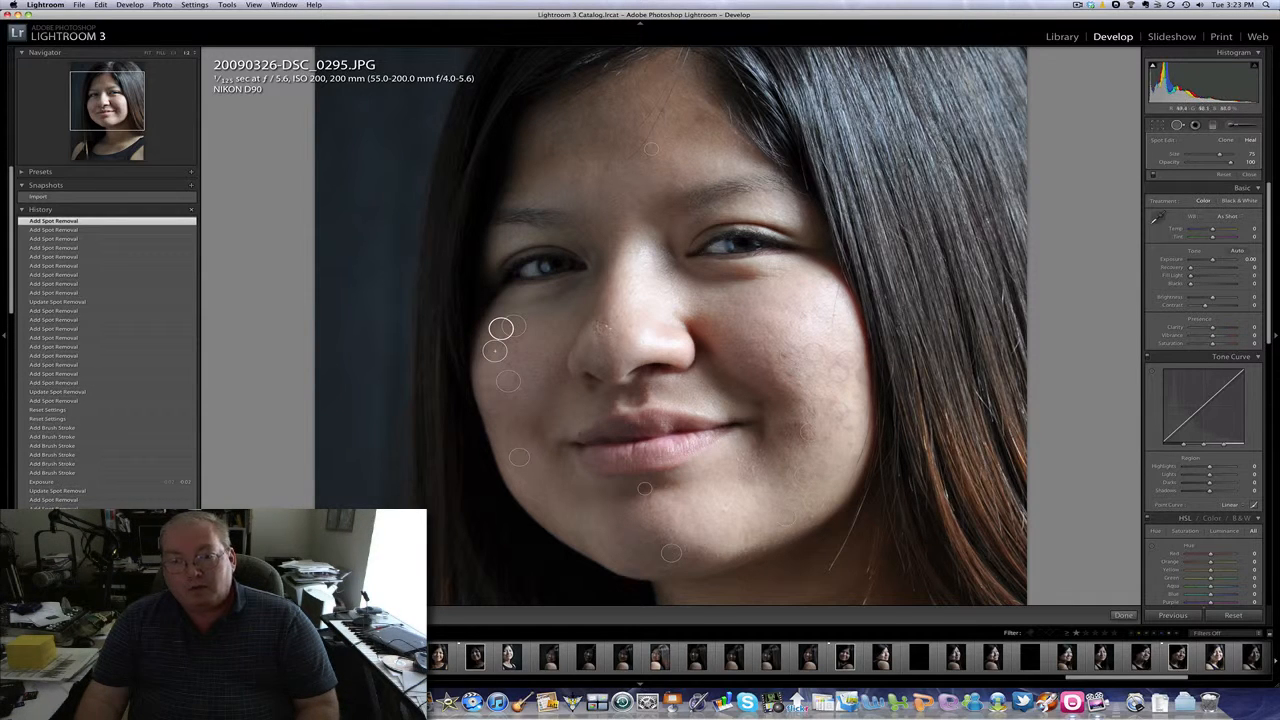
pyautogui.click(601, 302)
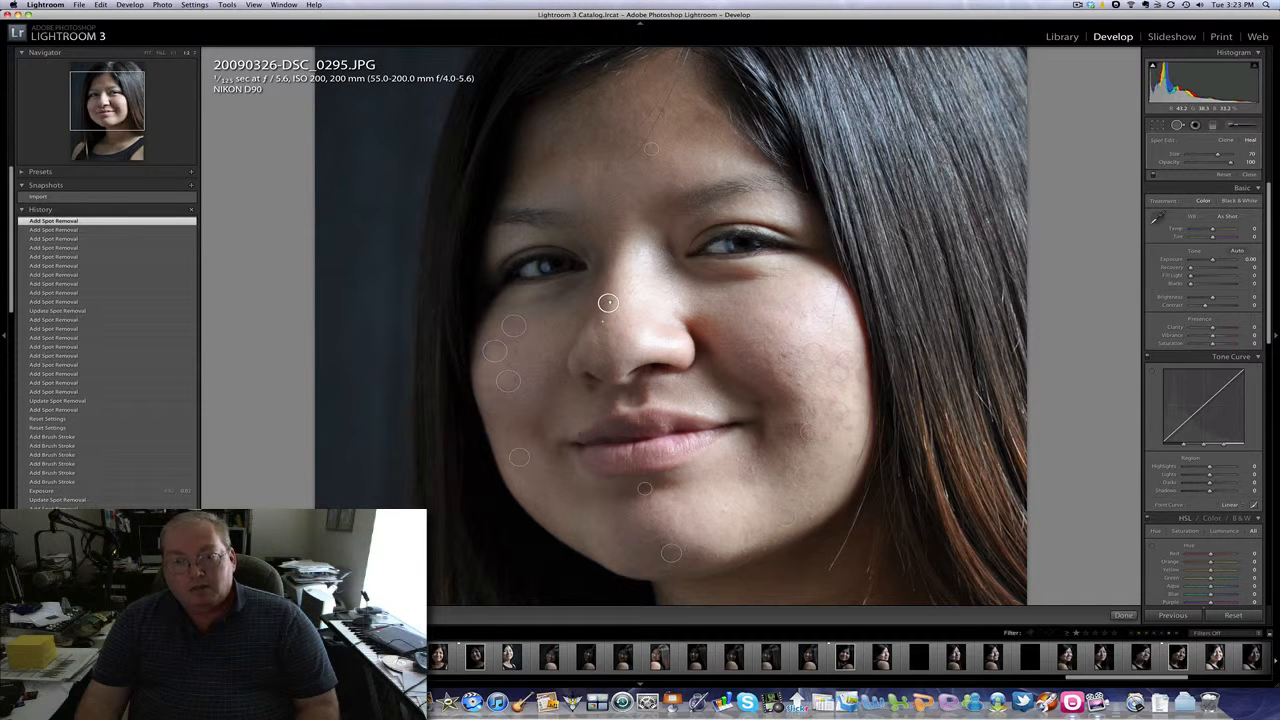
pyautogui.click(608, 302)
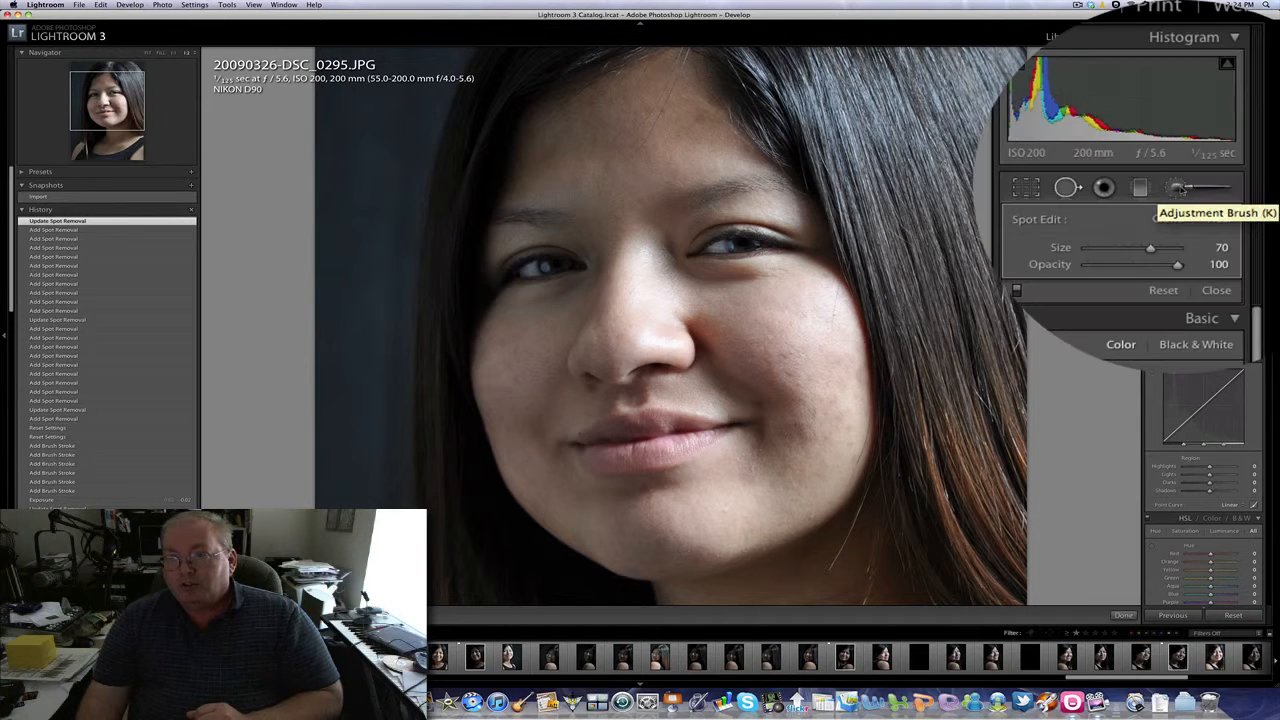
# Set up the Adjustment Brush for skin softening with Clarity at -100, Flow at 50 and brush size at 10
pyautogui.click(1179, 188)
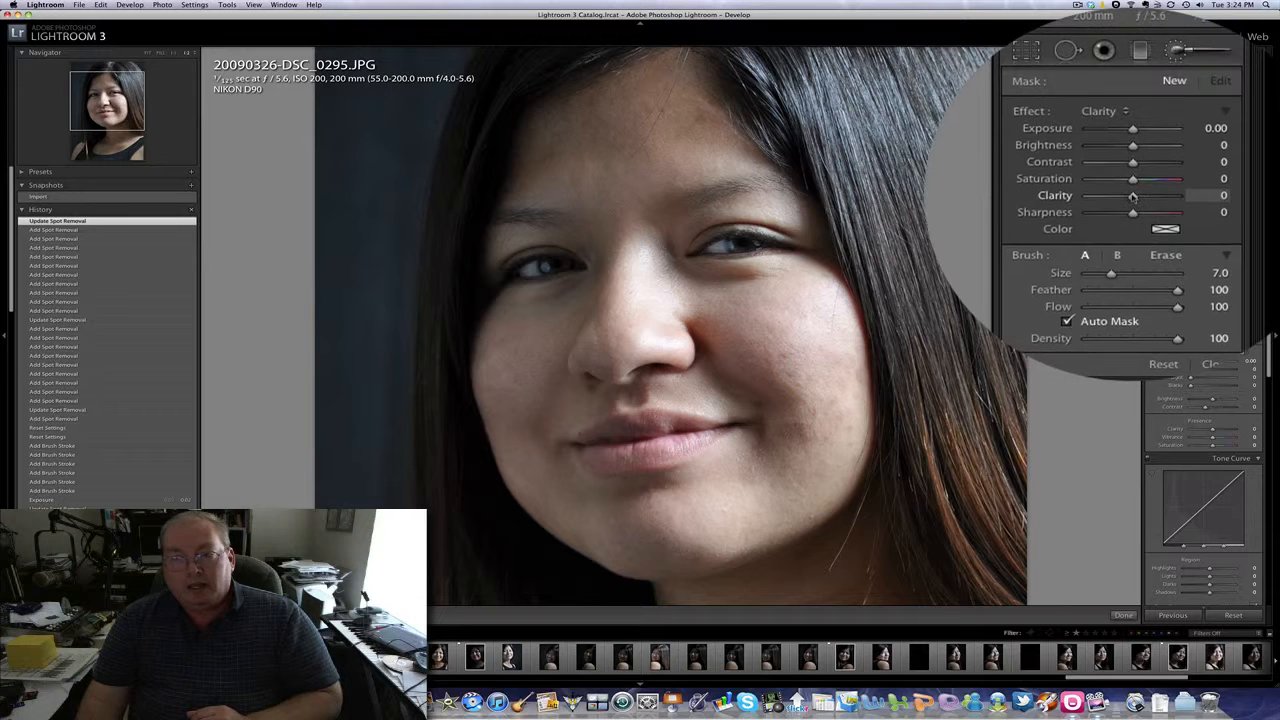
pyautogui.moveTo(1135, 197); pyautogui.dragTo(1187, 197)
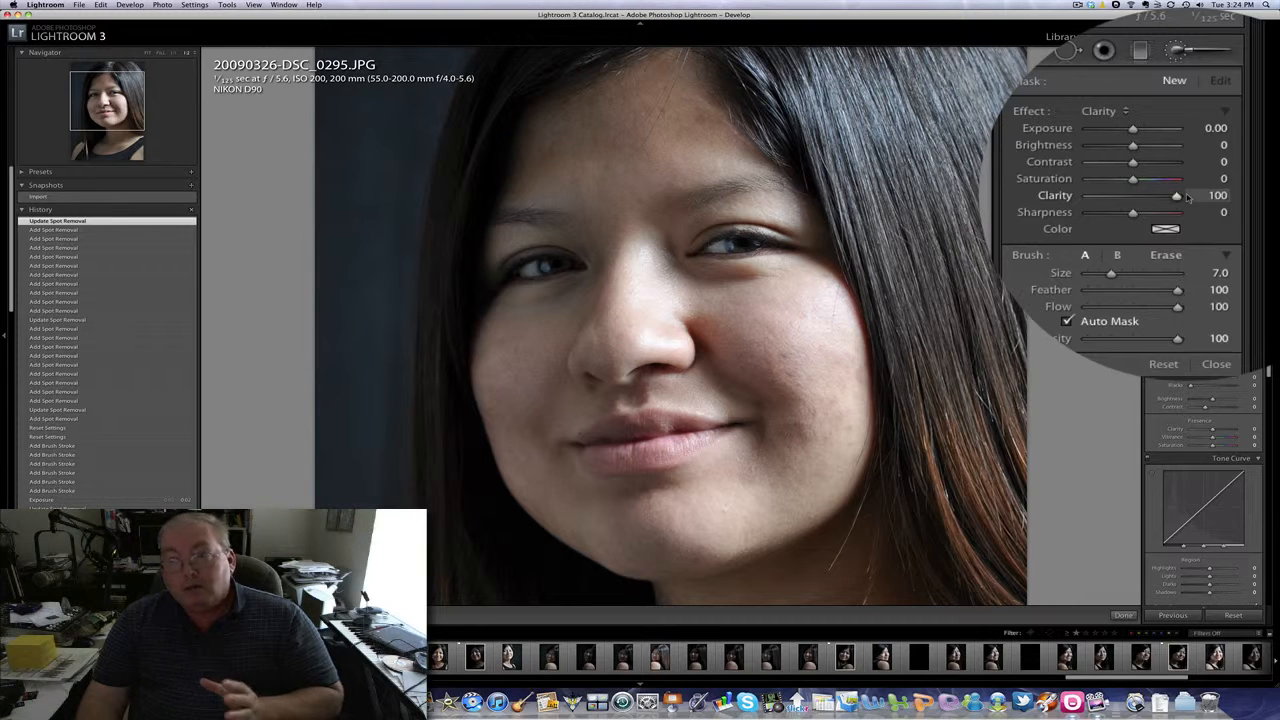
pyautogui.moveTo(1187, 197); pyautogui.dragTo(1106, 197)
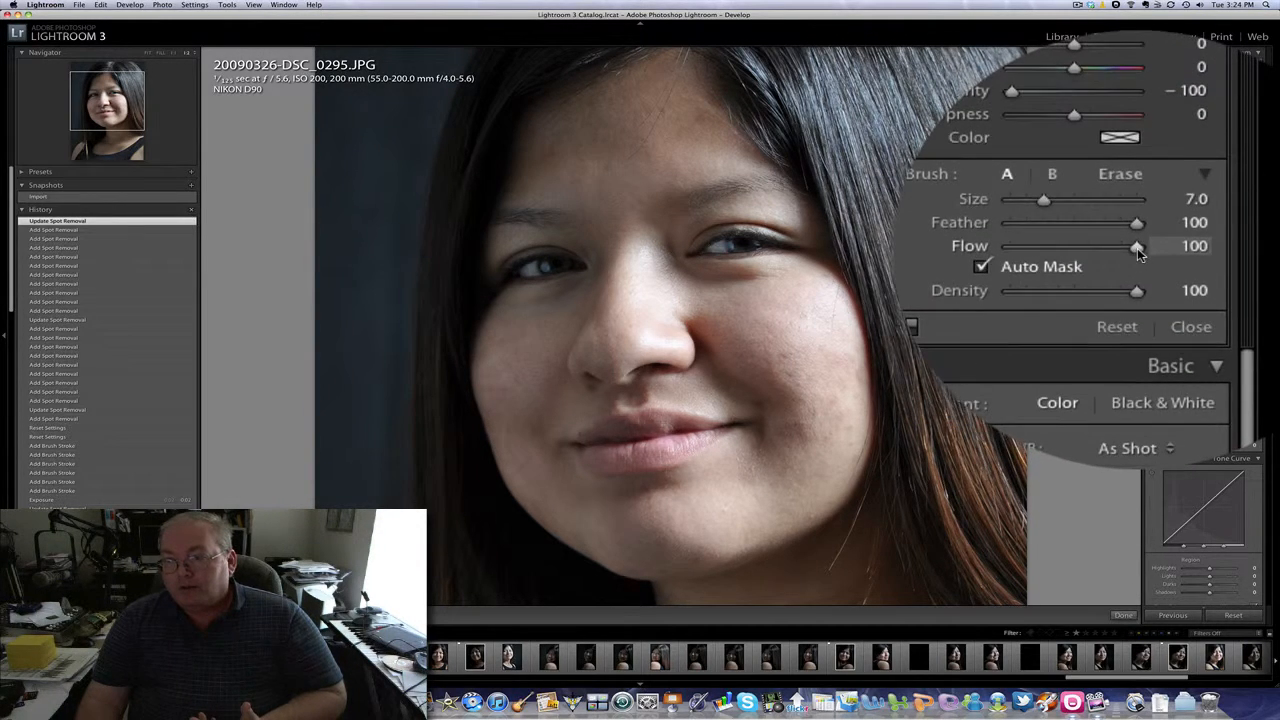
pyautogui.moveTo(1139, 253); pyautogui.dragTo(1075, 256)
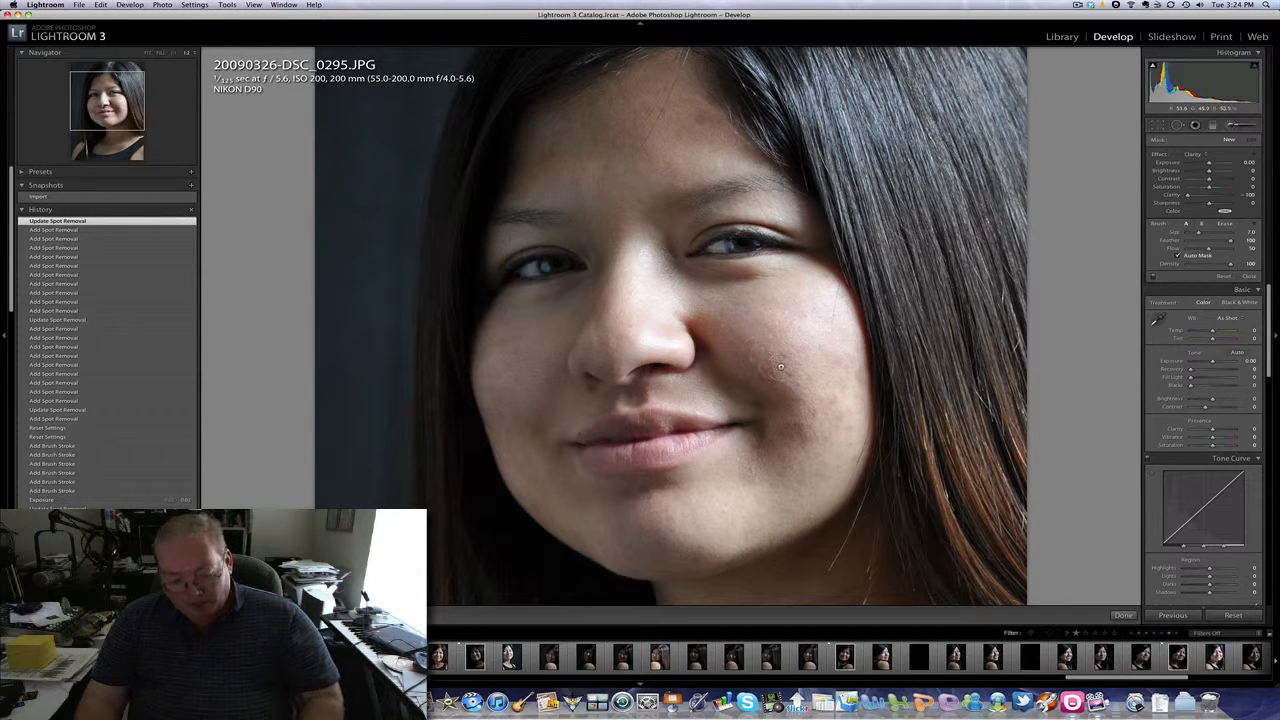
pyautogui.press(']')
pyautogui.press(']')
pyautogui.press(']')
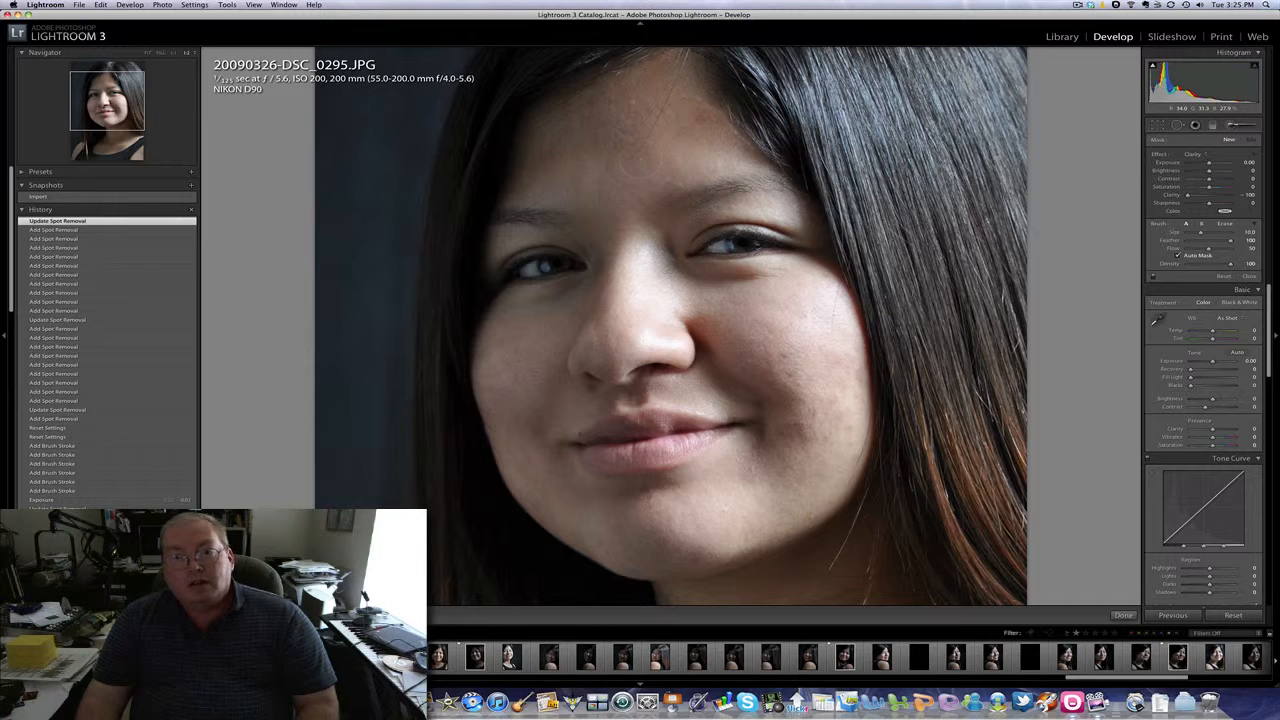
# Paint the negative Clarity effect over the skin of the cheeks and forehead to soften it
pyautogui.moveTo(590, 258); pyautogui.dragTo(545, 180)
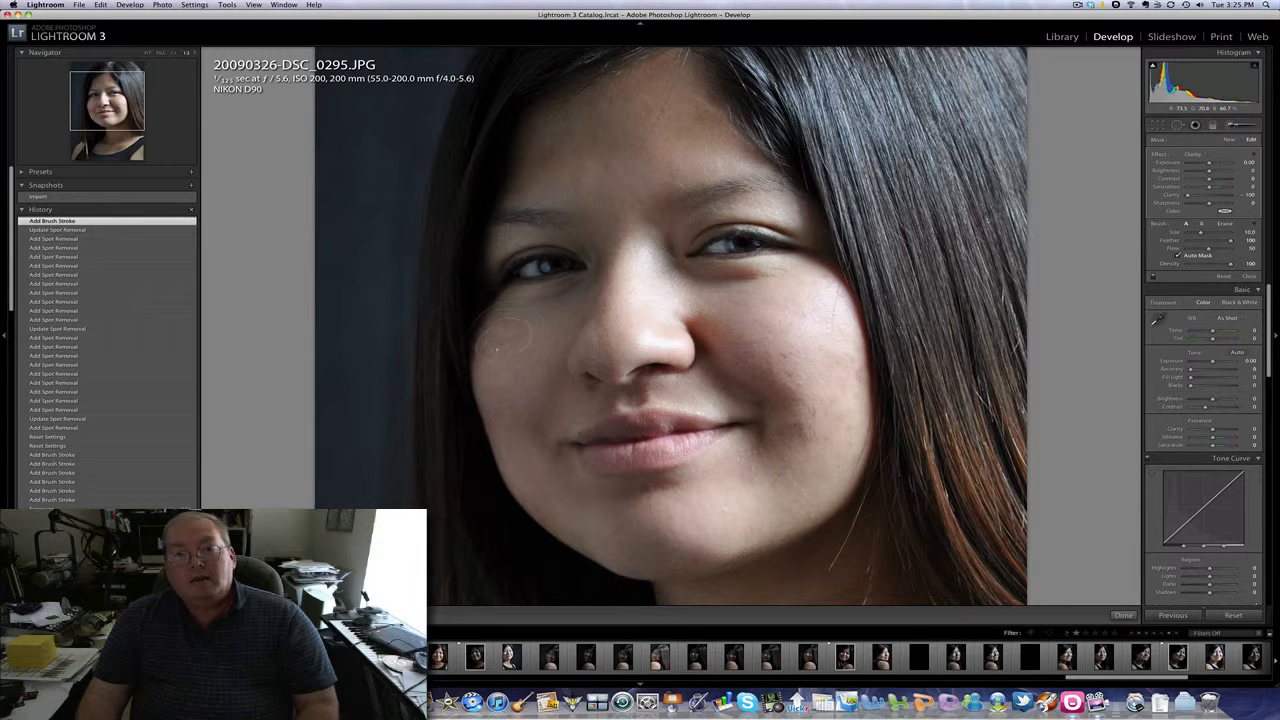
pyautogui.click(545, 180)
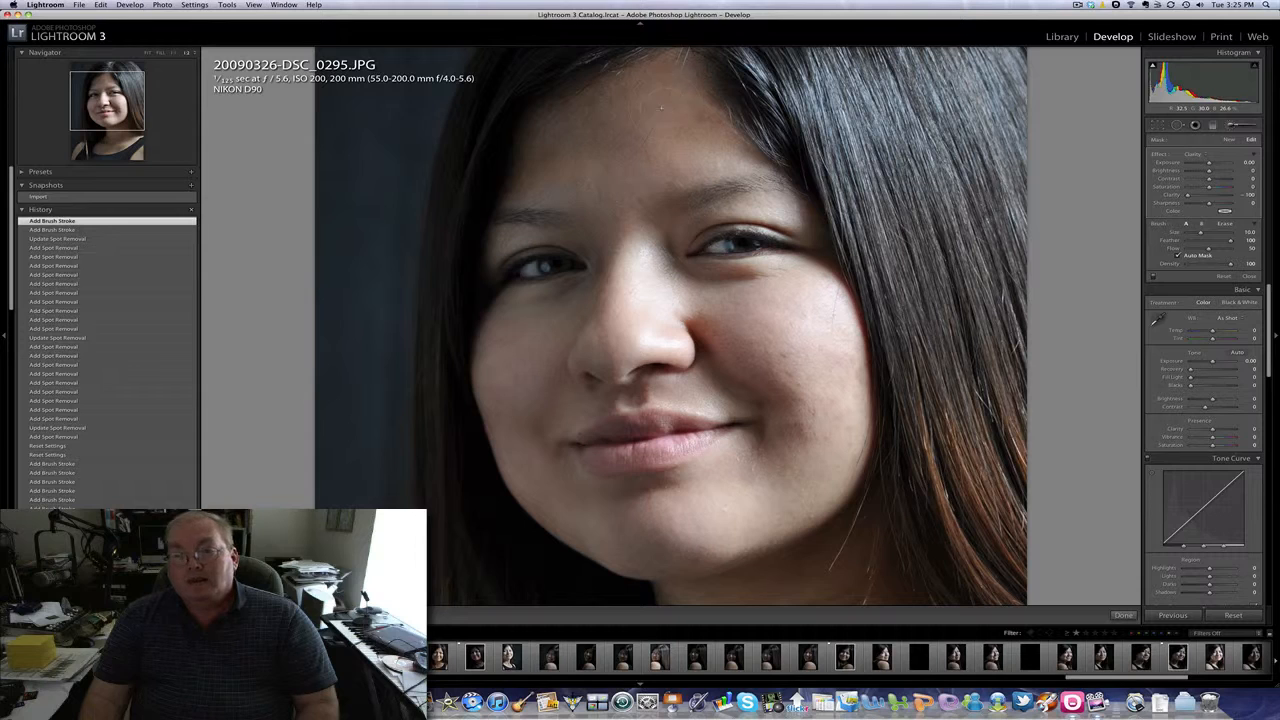
pyautogui.click(545, 180)
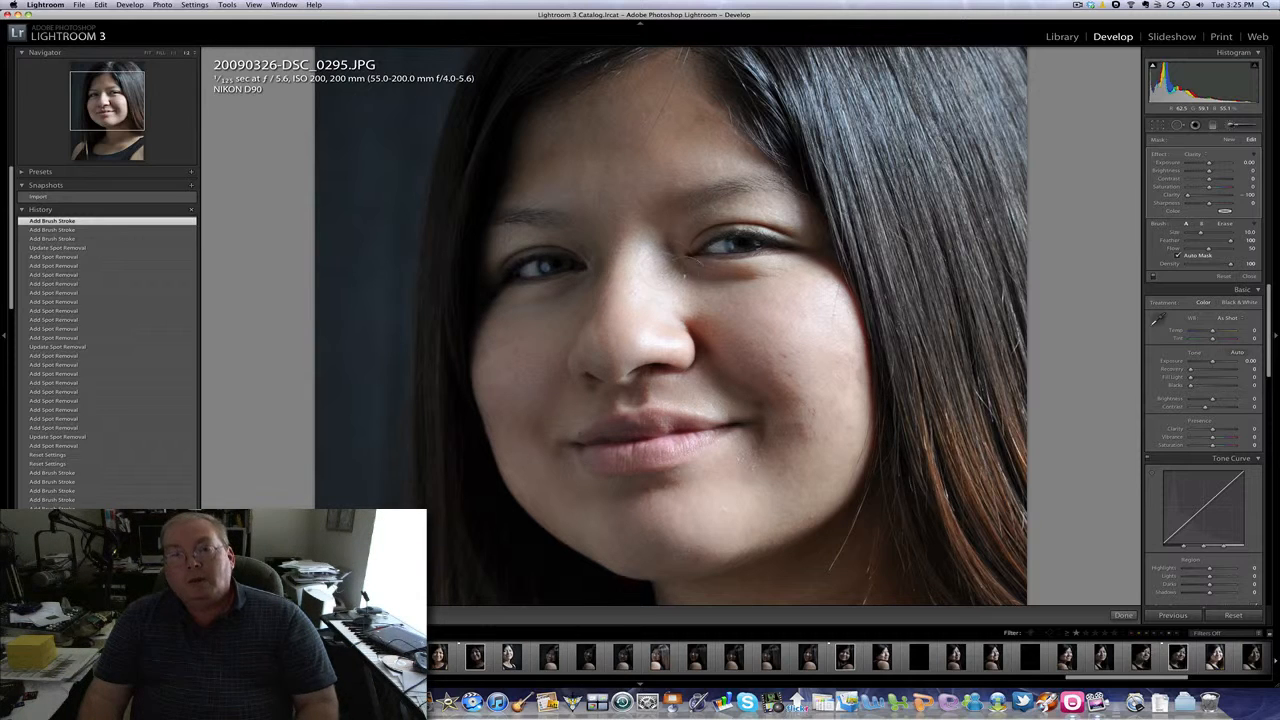
# Extend the skin softening with another brush stroke from beneath the eye across the blemish-healed cheek
pyautogui.moveTo(703, 290)
pyautogui.mouseDown()
pyautogui.moveTo(768, 371)
pyautogui.moveTo(886, 432)
pyautogui.mouseUp()
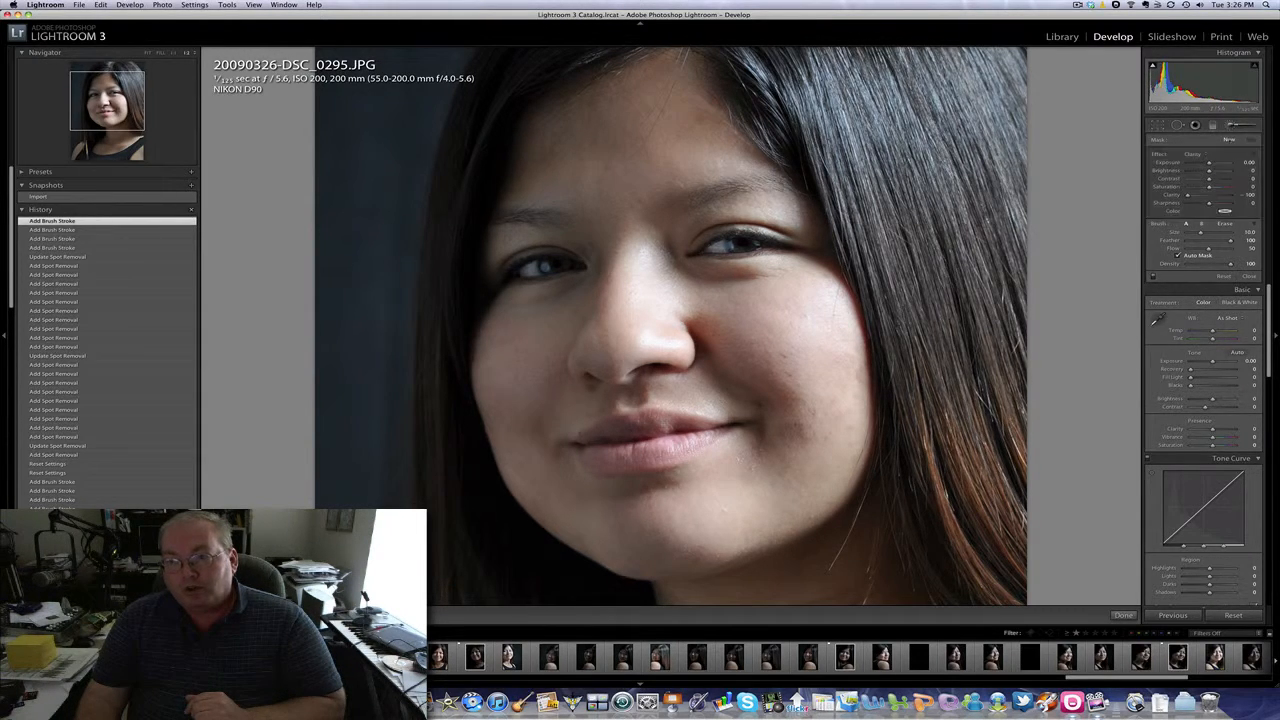
# Start a new brush adjustment with Saturation 100, Clarity 0 and brush size 4, and paint it over the upper and lower lips
pyautogui.moveTo(1039, 214); pyautogui.dragTo(1136, 214)
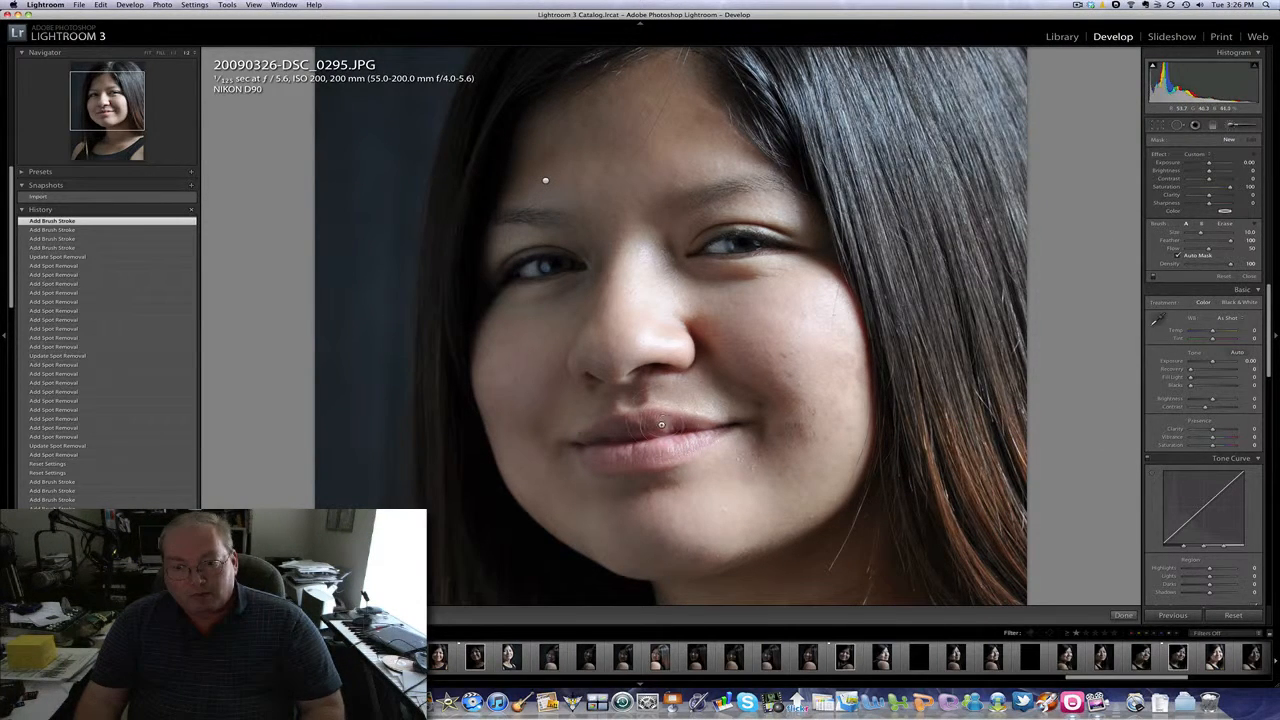
pyautogui.press('[')
pyautogui.press('[')
pyautogui.press('[')
pyautogui.press('[')
pyautogui.press('[')
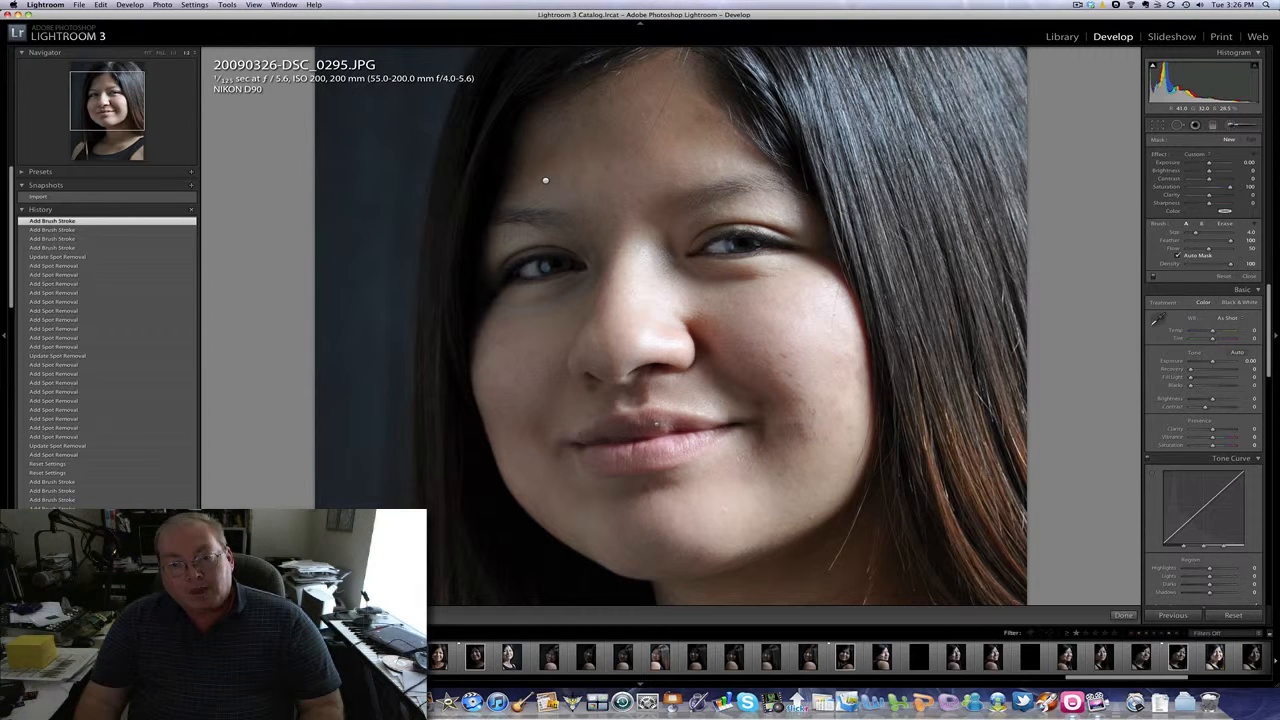
pyautogui.click(656, 424)
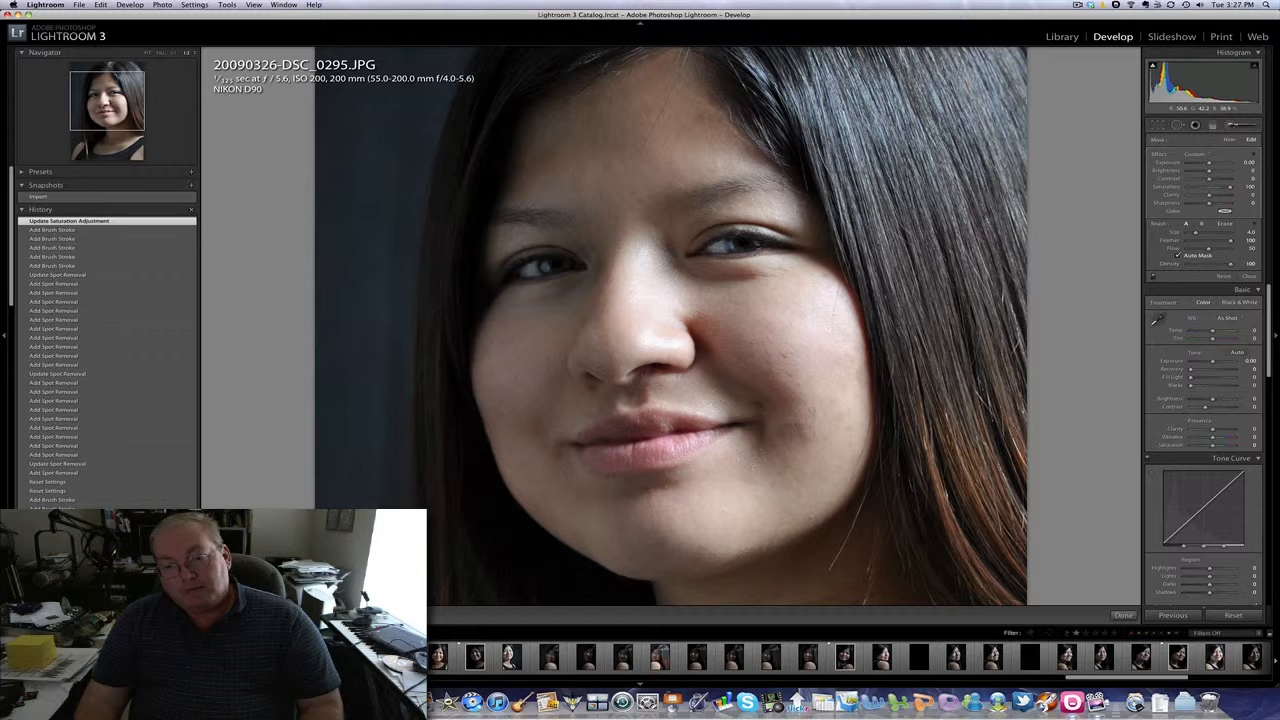
pyautogui.moveTo(676, 449)
pyautogui.mouseDown()
pyautogui.moveTo(704, 439)
pyautogui.moveTo(668, 445)
pyautogui.moveTo(656, 424)
pyautogui.mouseUp()
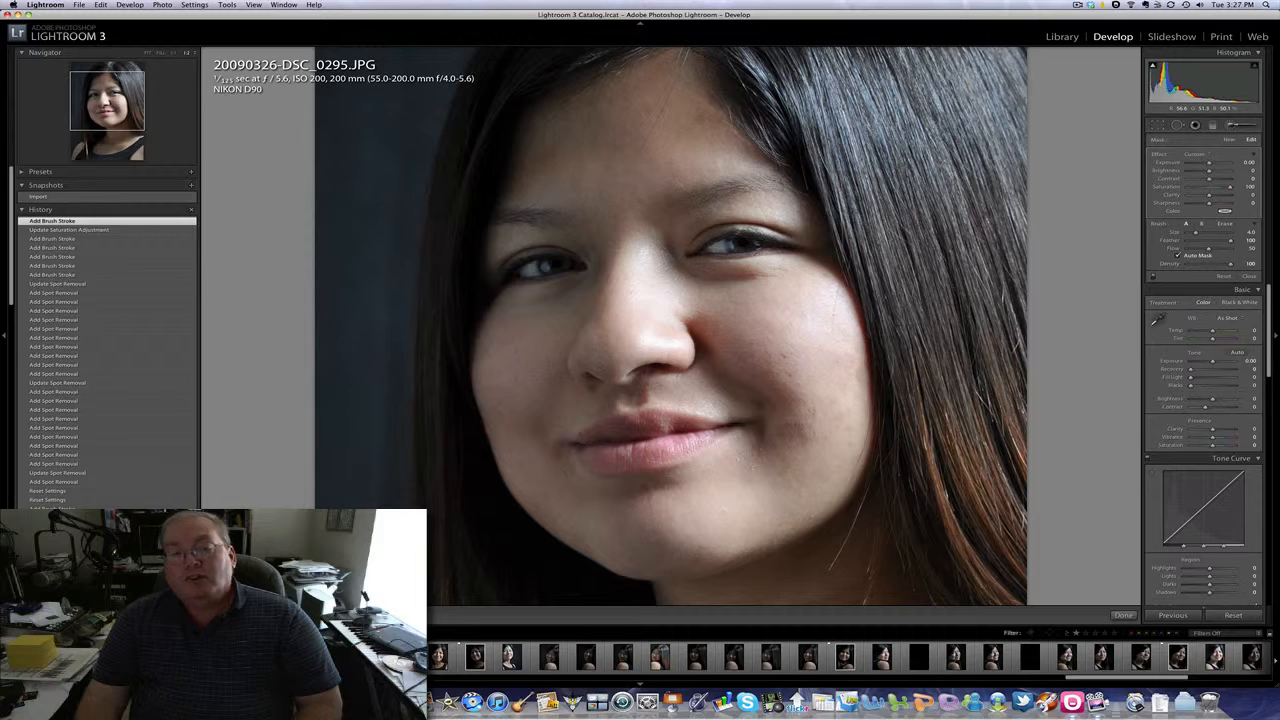
pyautogui.click(690, 447)
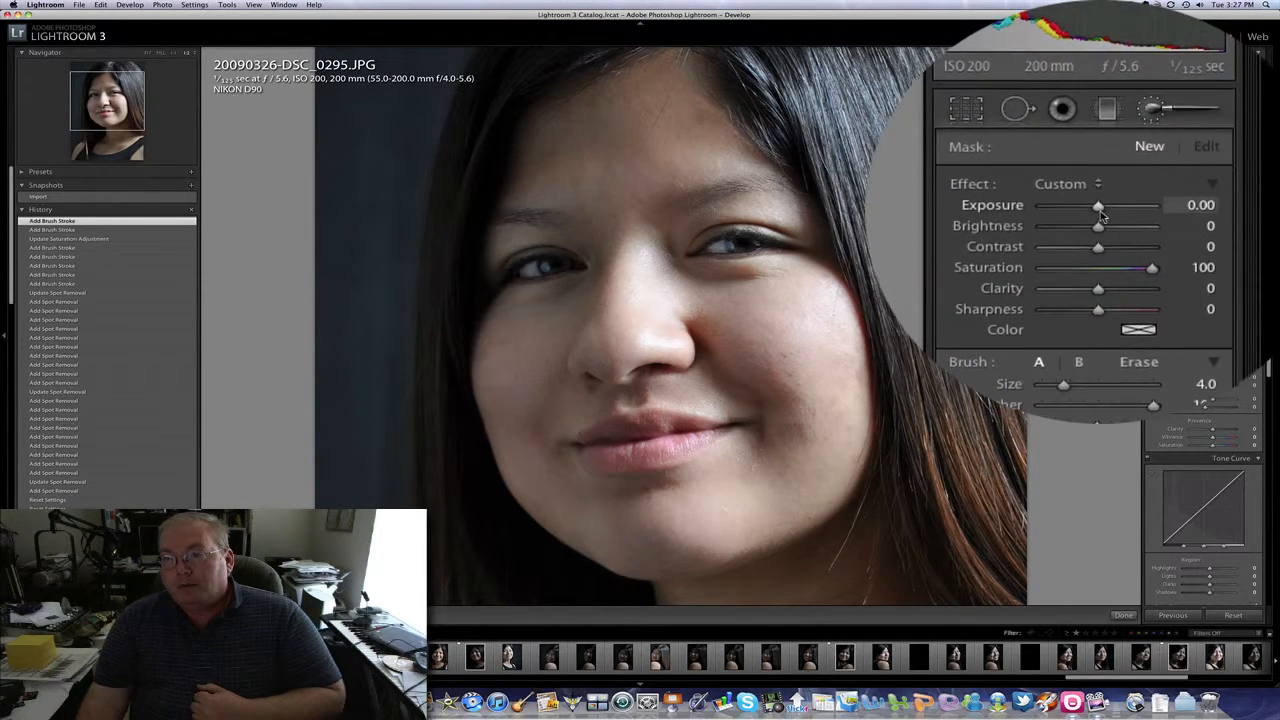
# Paint both irises with a new size 2 brush adjustment at Exposure 1.08, Saturation 0 and Clarity 100, and reduce its Exposure to 0.42
pyautogui.moveTo(1101, 214); pyautogui.dragTo(1115, 216)
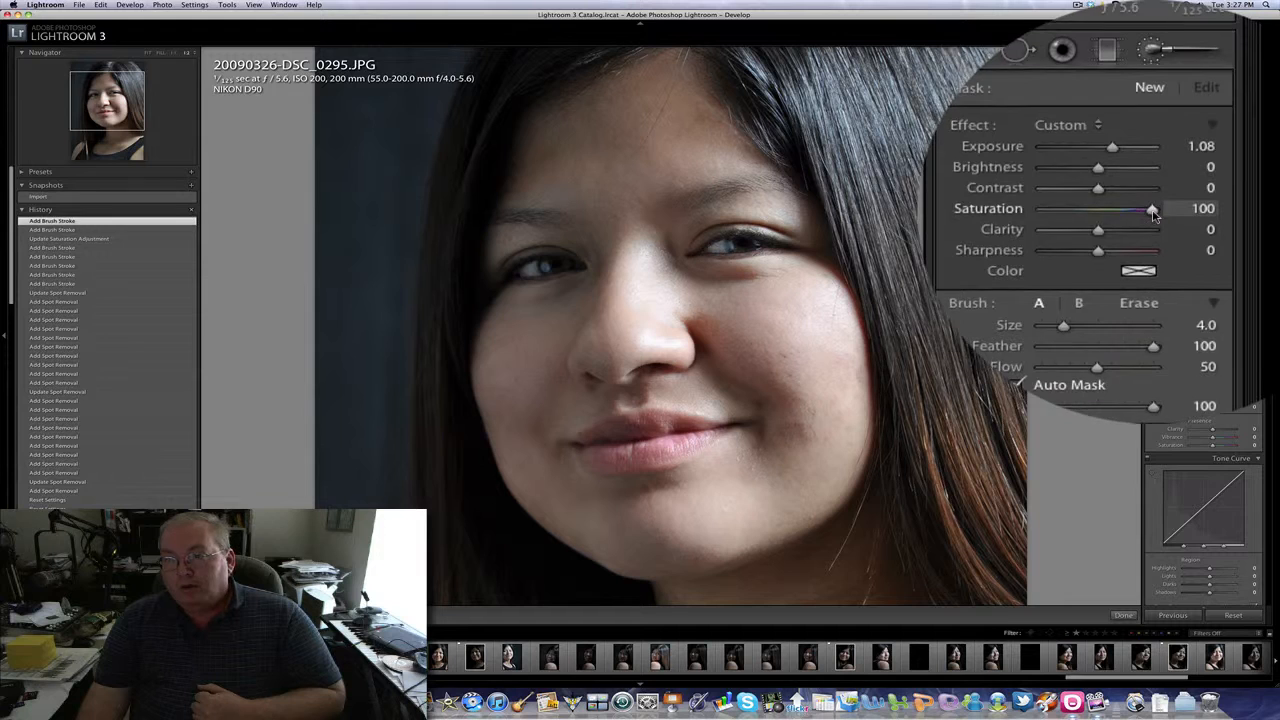
pyautogui.moveTo(1143, 215)
pyautogui.mouseDown()
pyautogui.moveTo(1097, 212)
pyautogui.moveTo(1177, 215)
pyautogui.mouseUp()
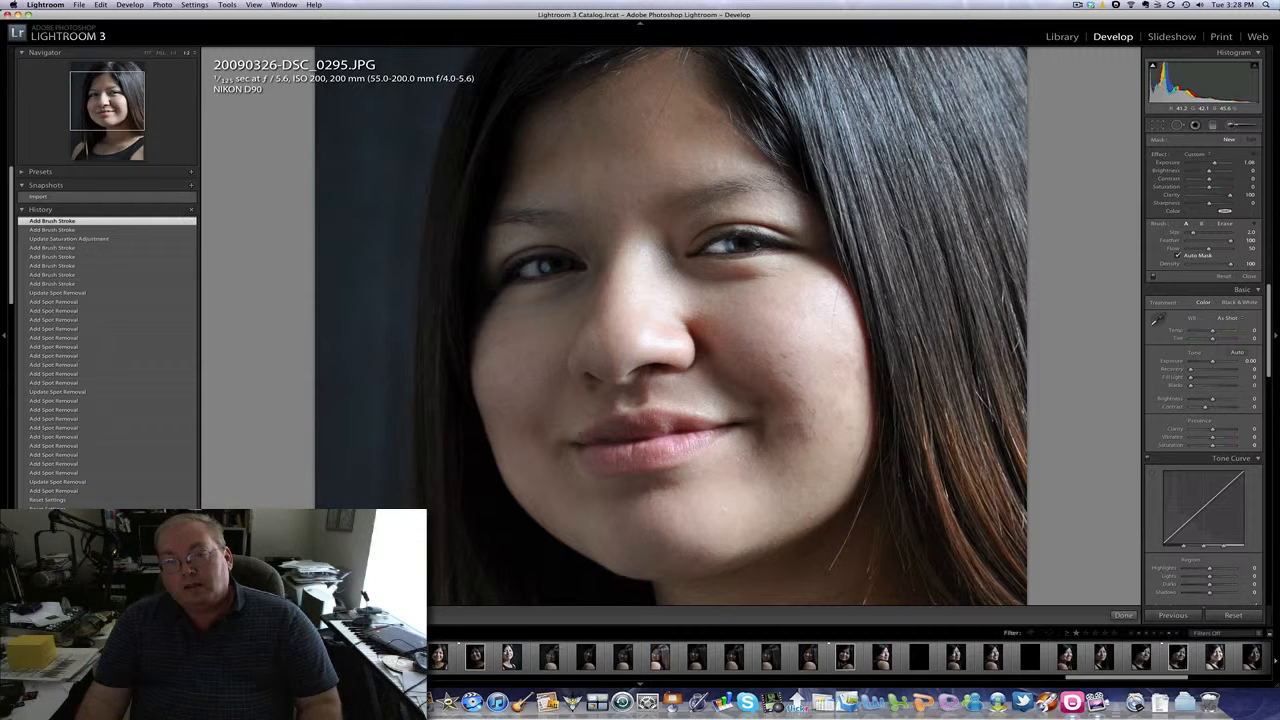
pyautogui.click(721, 245)
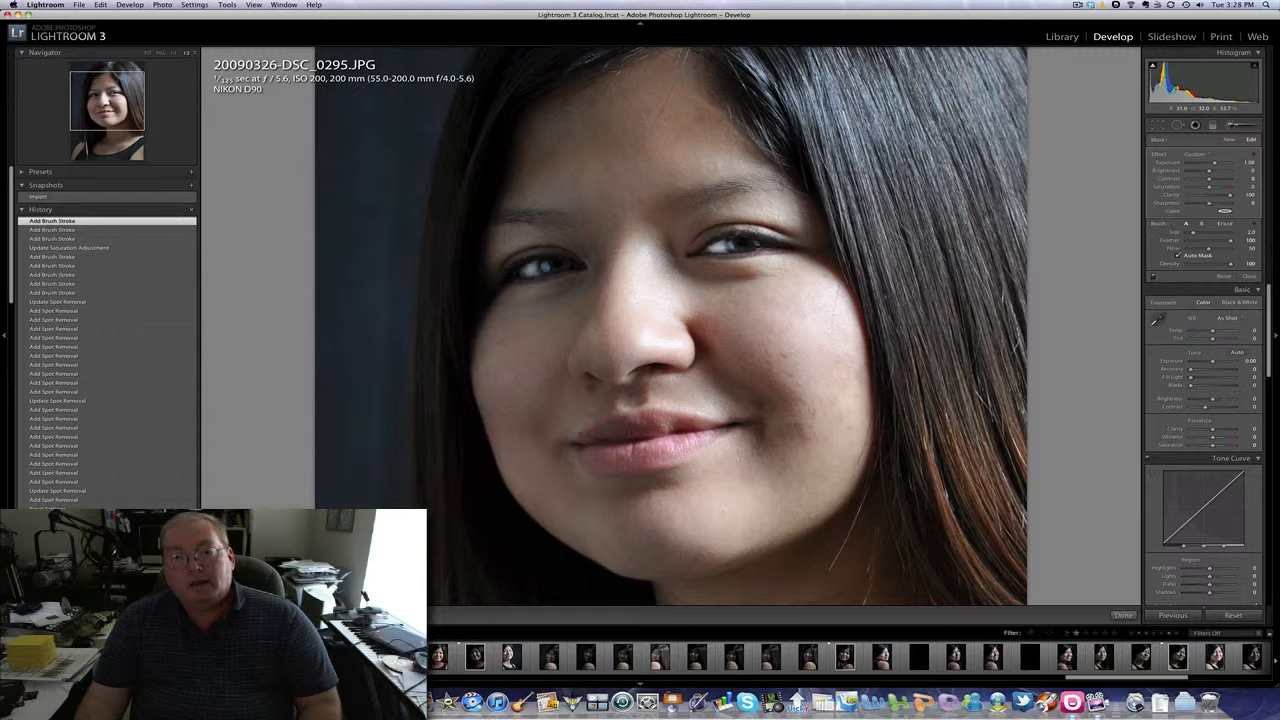
pyautogui.click(543, 267)
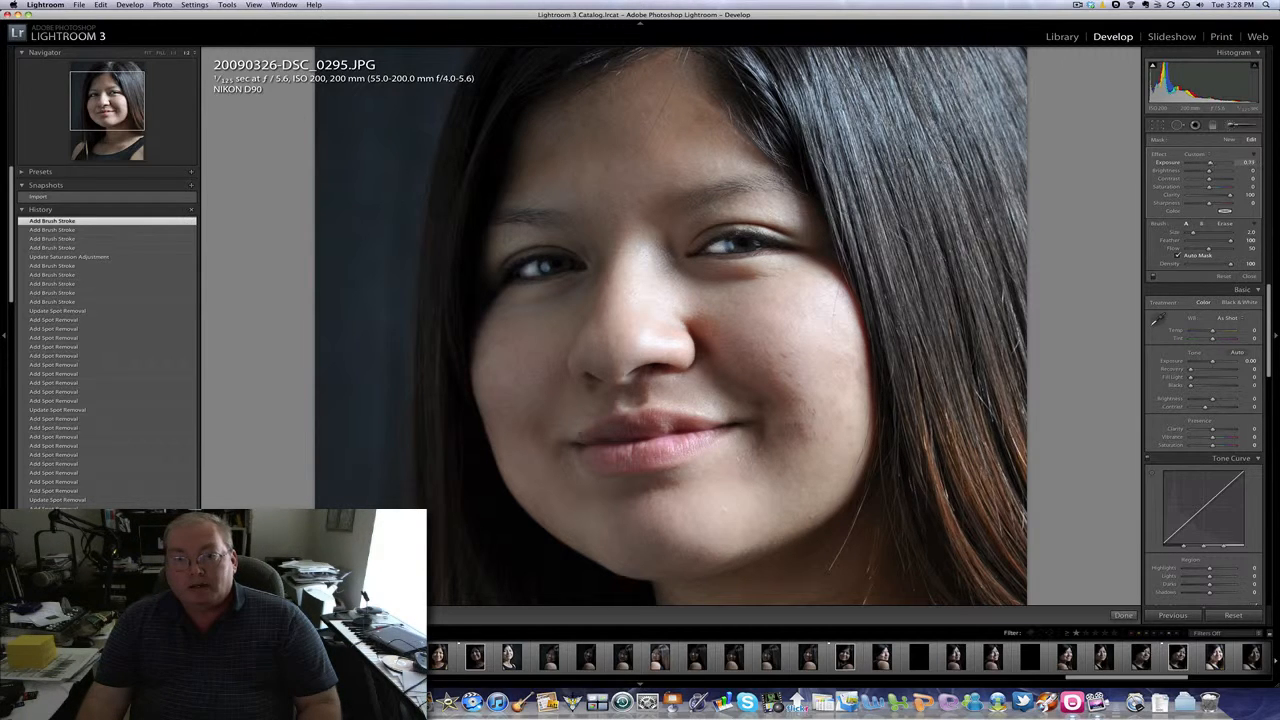
pyautogui.moveTo(1210, 162); pyautogui.dragTo(1205, 162)
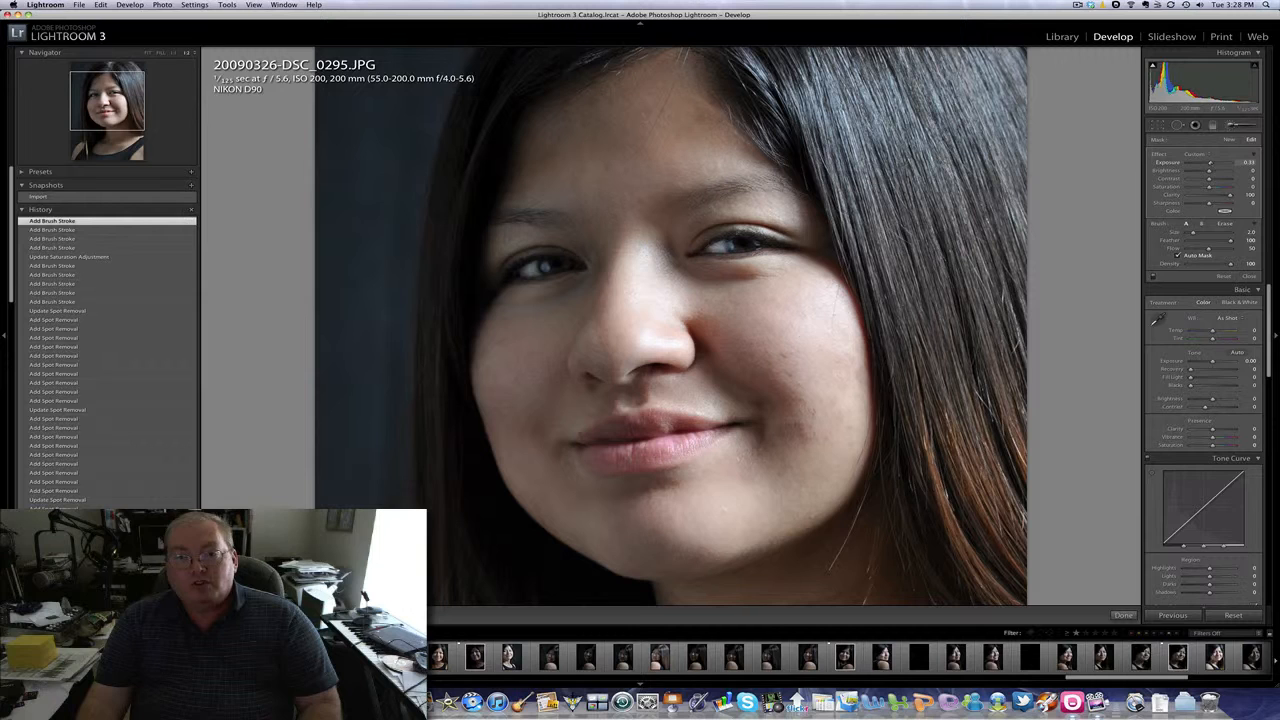
pyautogui.moveTo(1211, 163); pyautogui.dragTo(1211, 163)
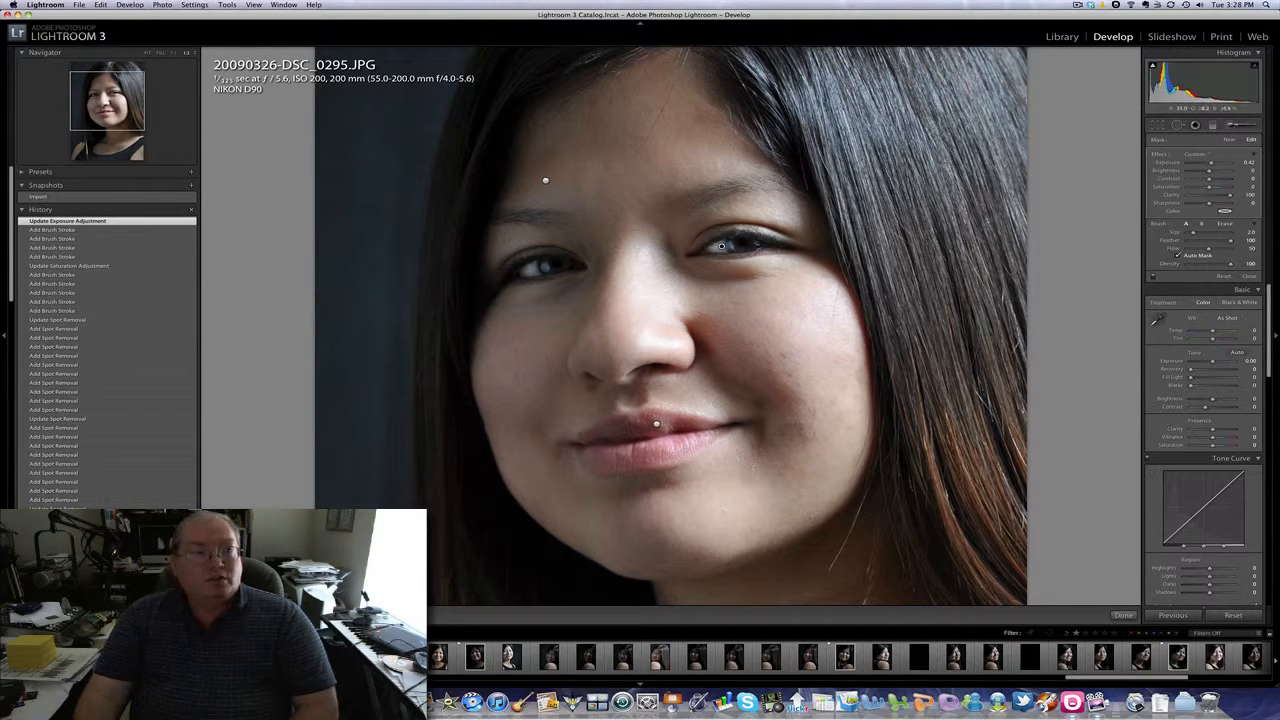
# Compare the whole portrait in its original imported state with the latest retouched state using the edit history
pyautogui.click(147, 52)
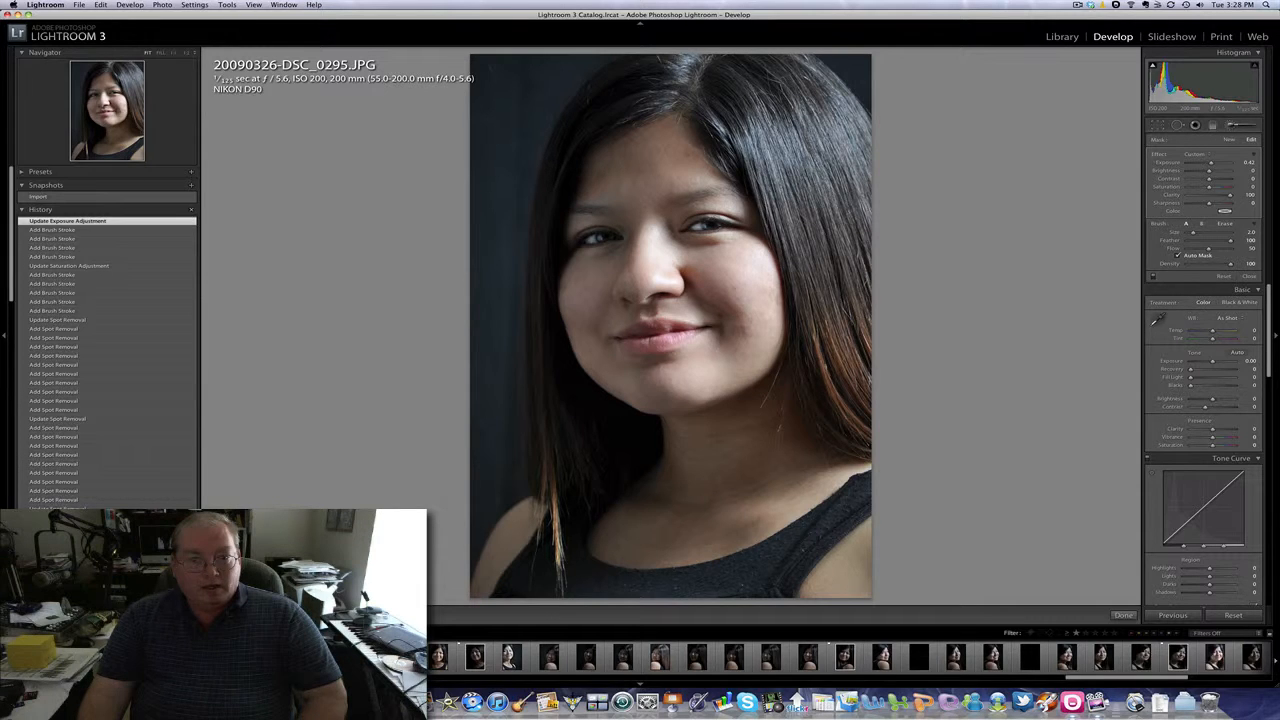
pyautogui.scroll(-1, 88, 456)
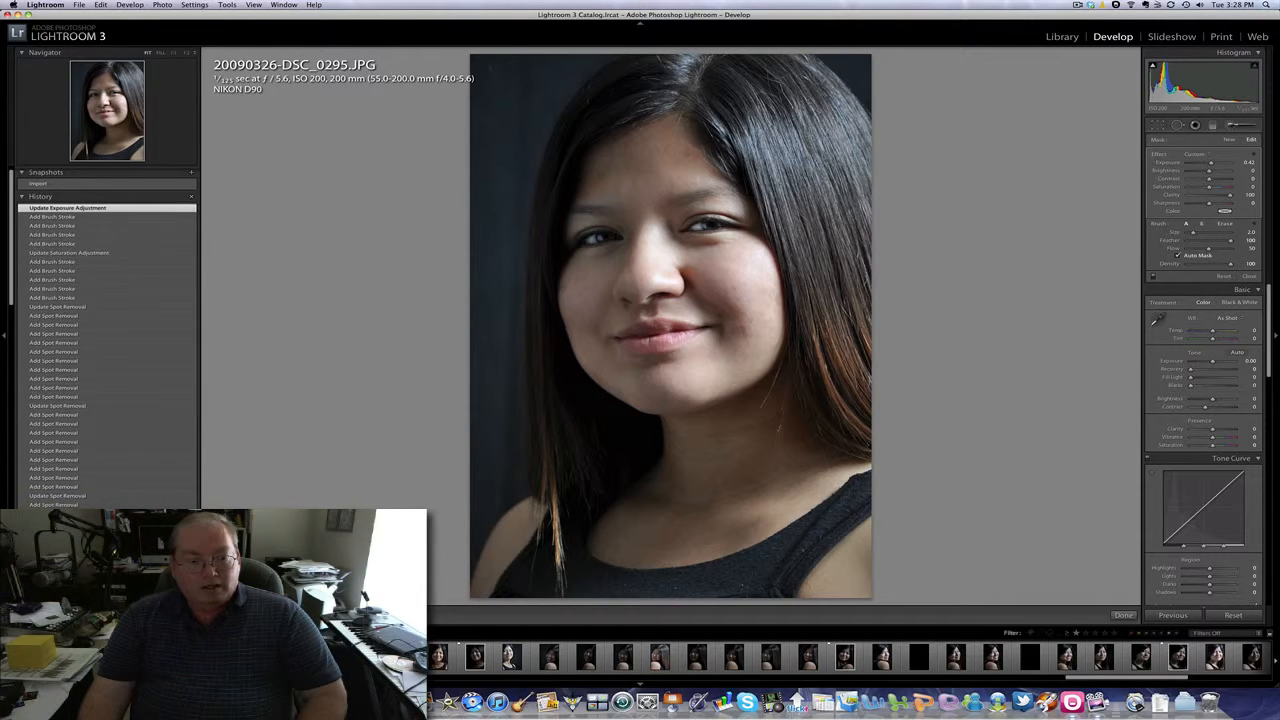
pyautogui.scroll(-5, 100, 340)
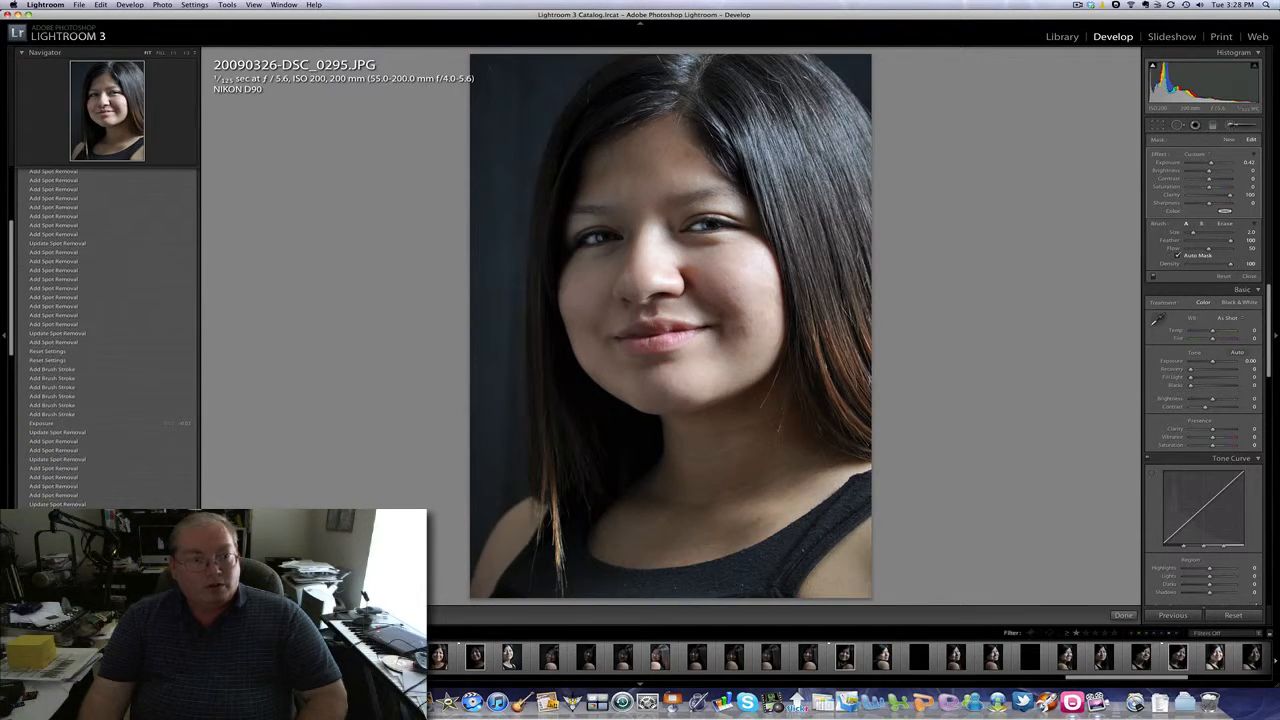
pyautogui.scroll(-8, 100, 340)
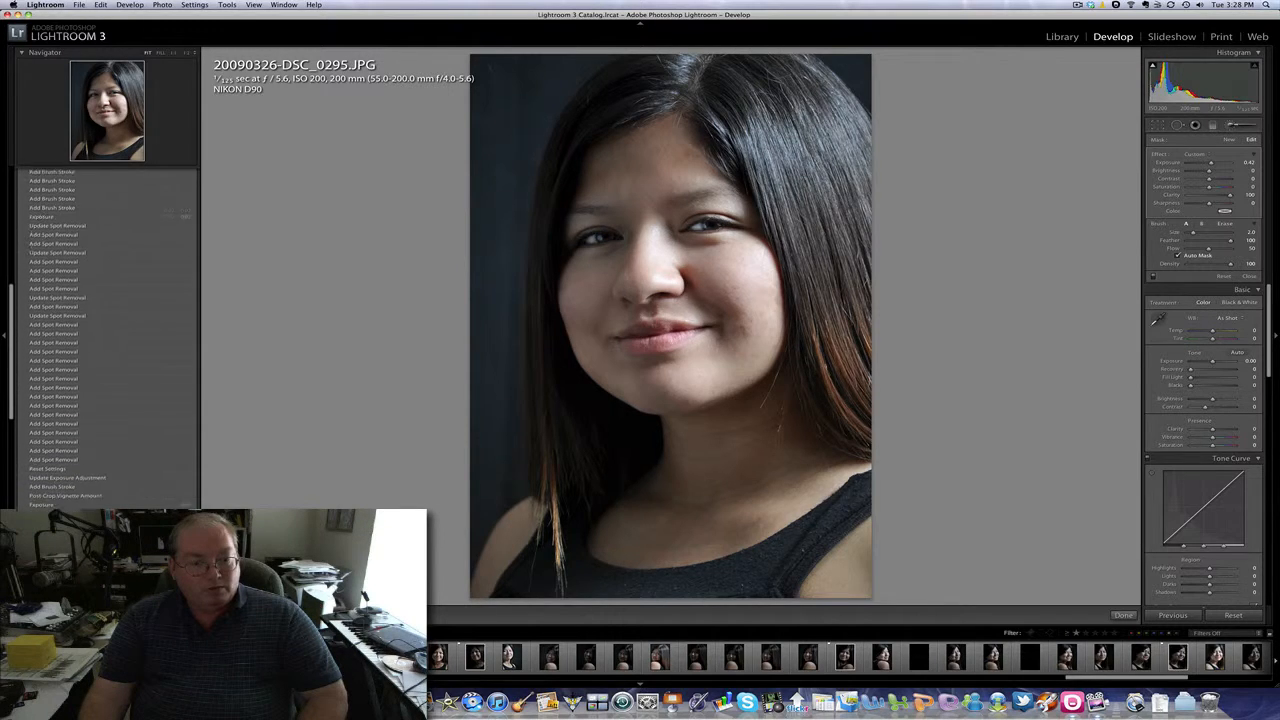
pyautogui.scroll(-5, 100, 336)
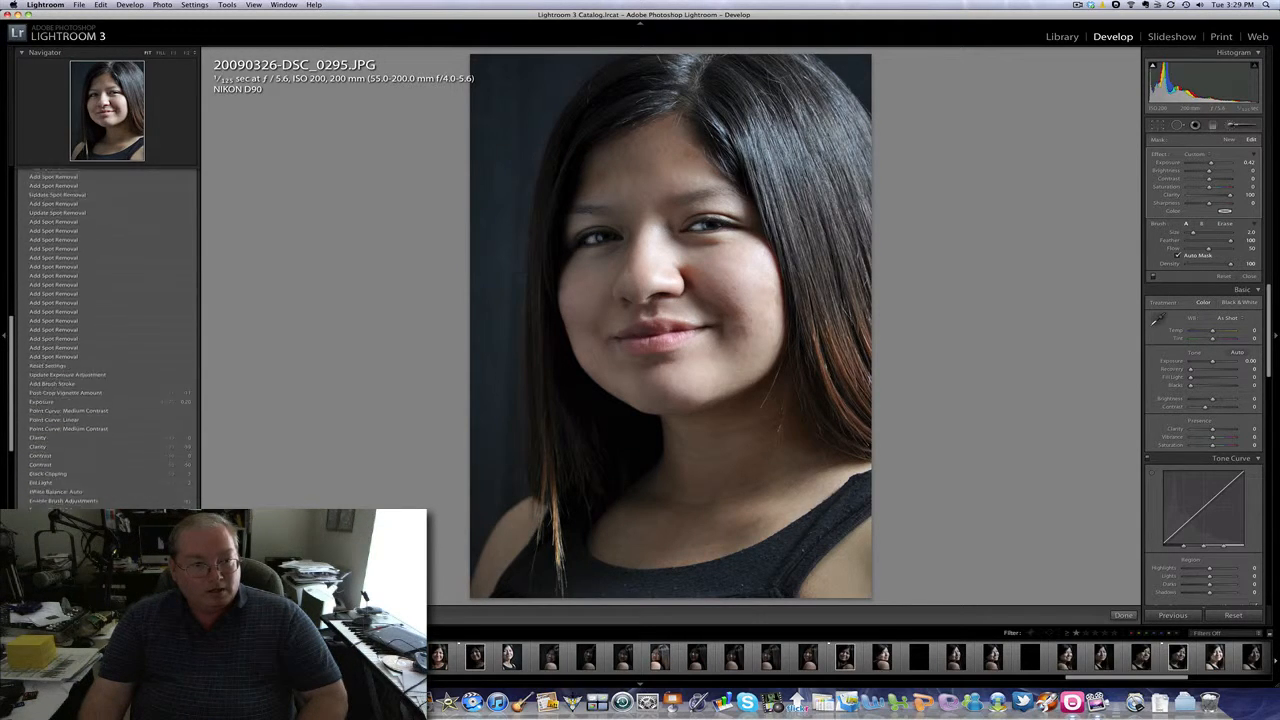
pyautogui.scroll(-3, 100, 336)
pyautogui.scroll(-5, 100, 336)
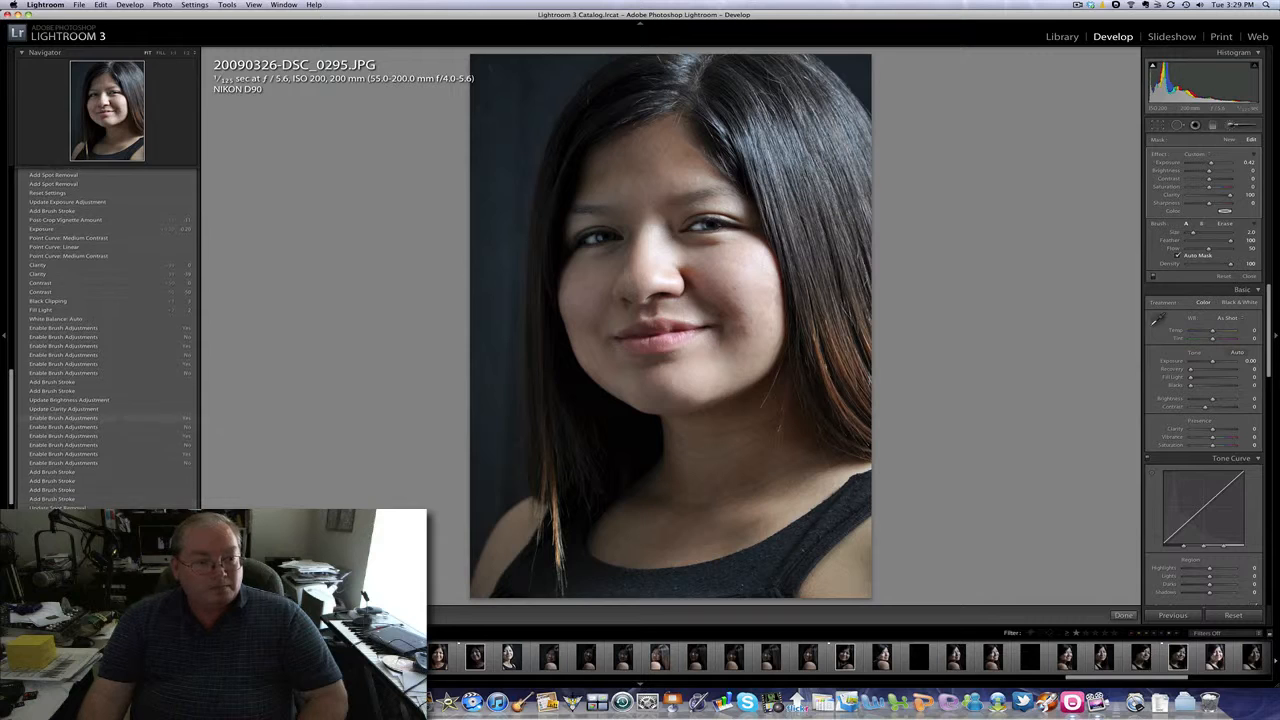
pyautogui.scroll(-1, 100, 400)
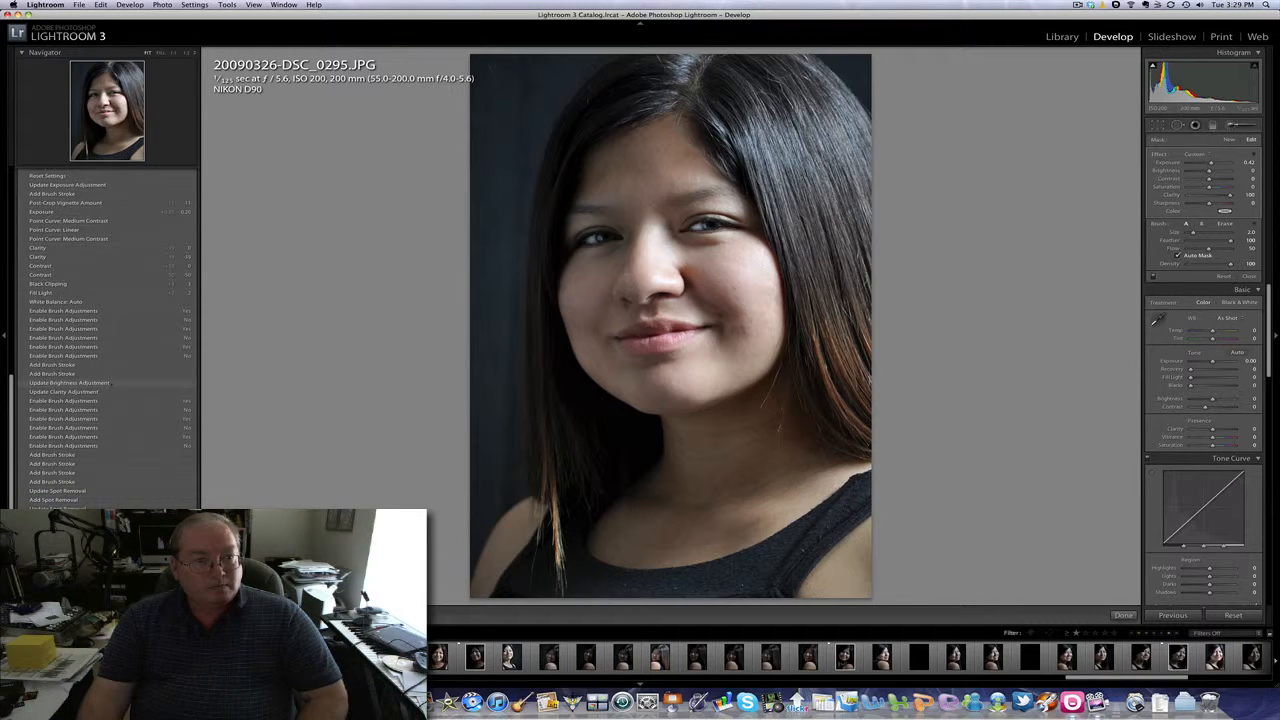
pyautogui.scroll(-15, 115, 383)
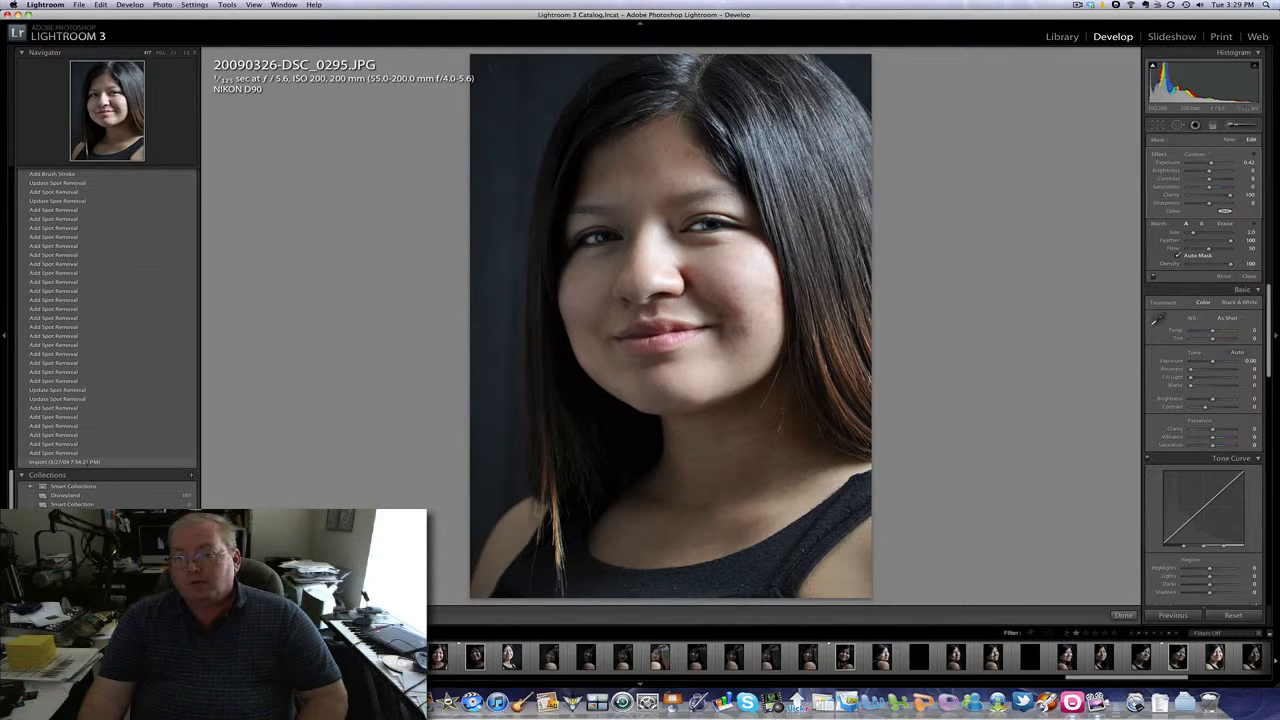
pyautogui.click(90, 462)
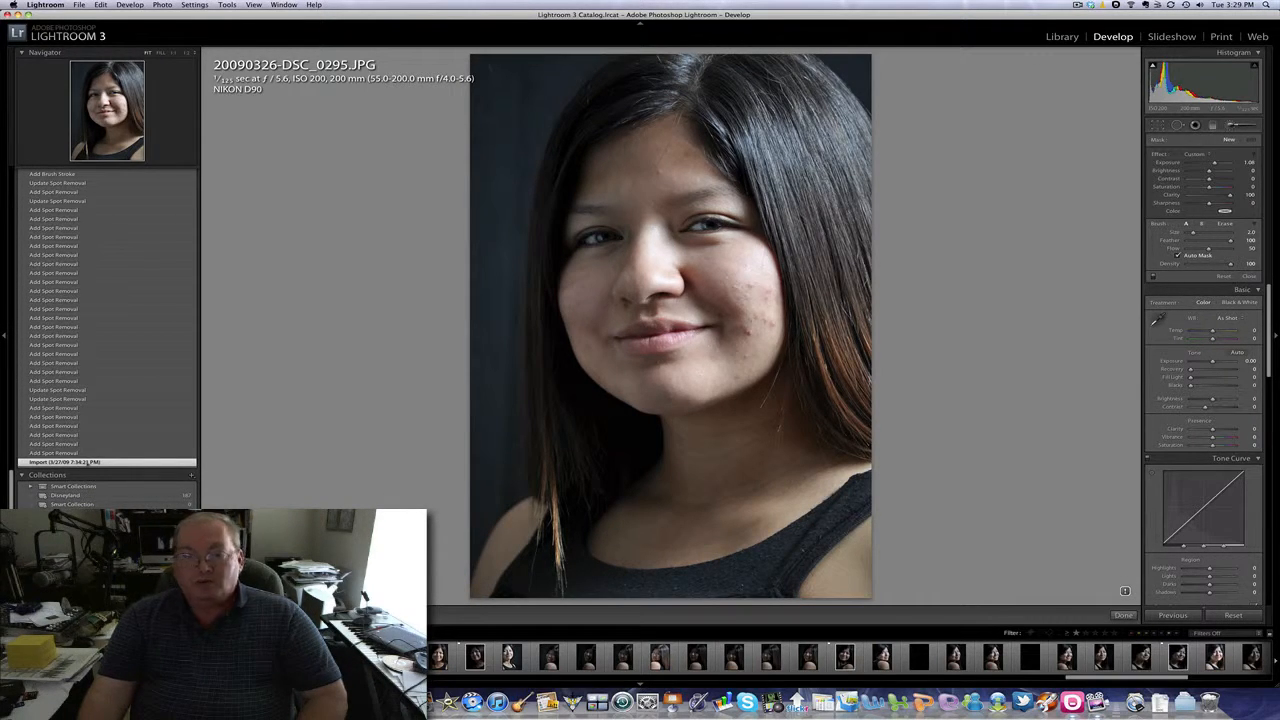
pyautogui.scroll(15, 110, 440)
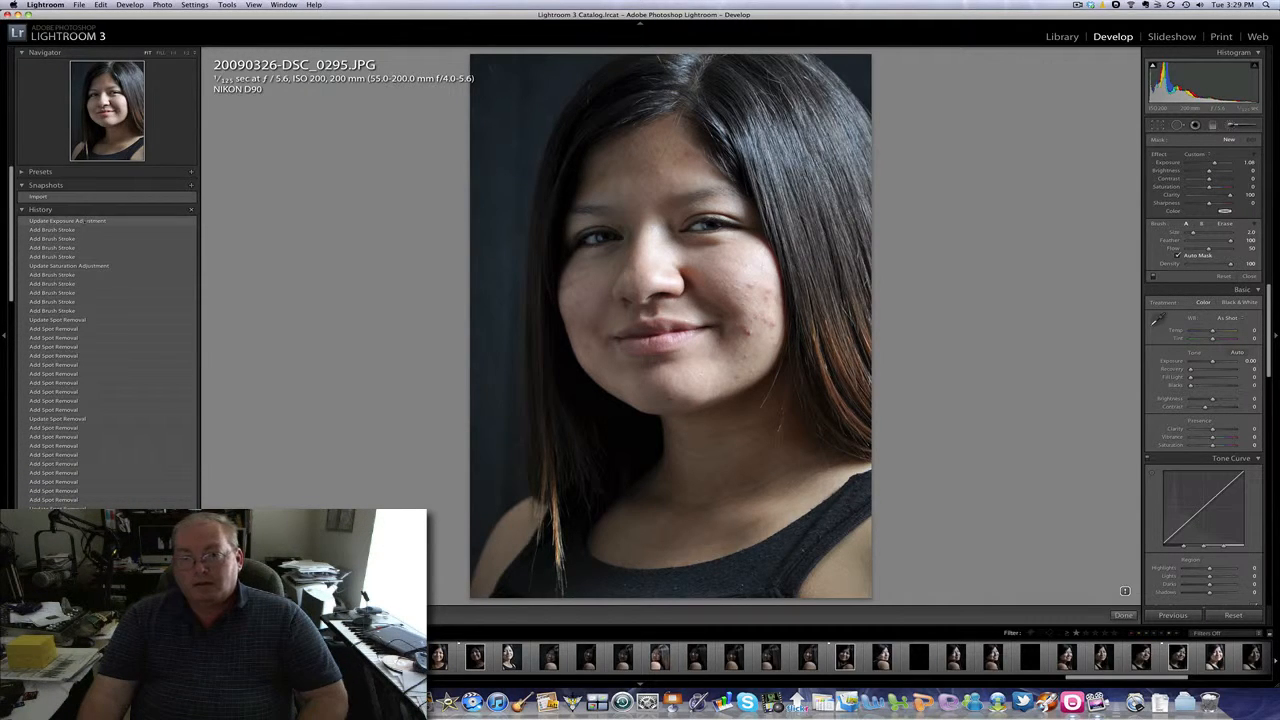
pyautogui.click(88, 221)
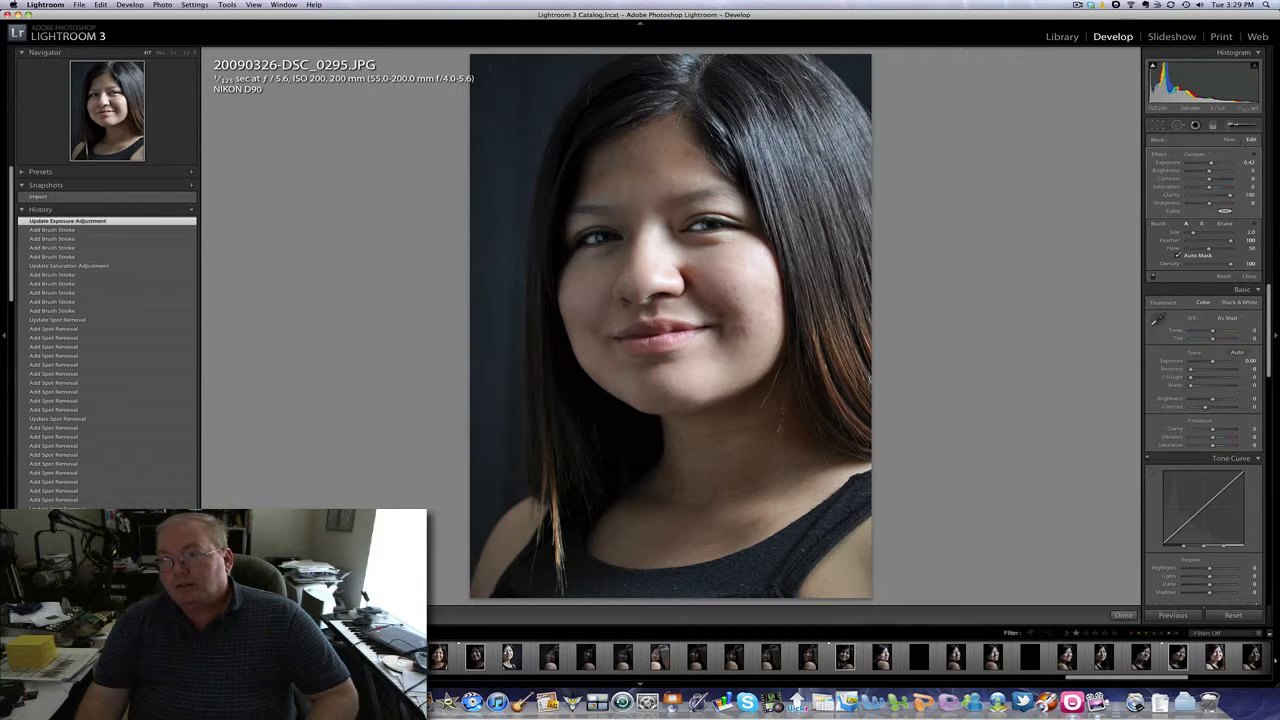
# Darken the background beside the hair with a new brush adjustment at Exposure -1.84 and brush size 8
pyautogui.click(1232, 125)
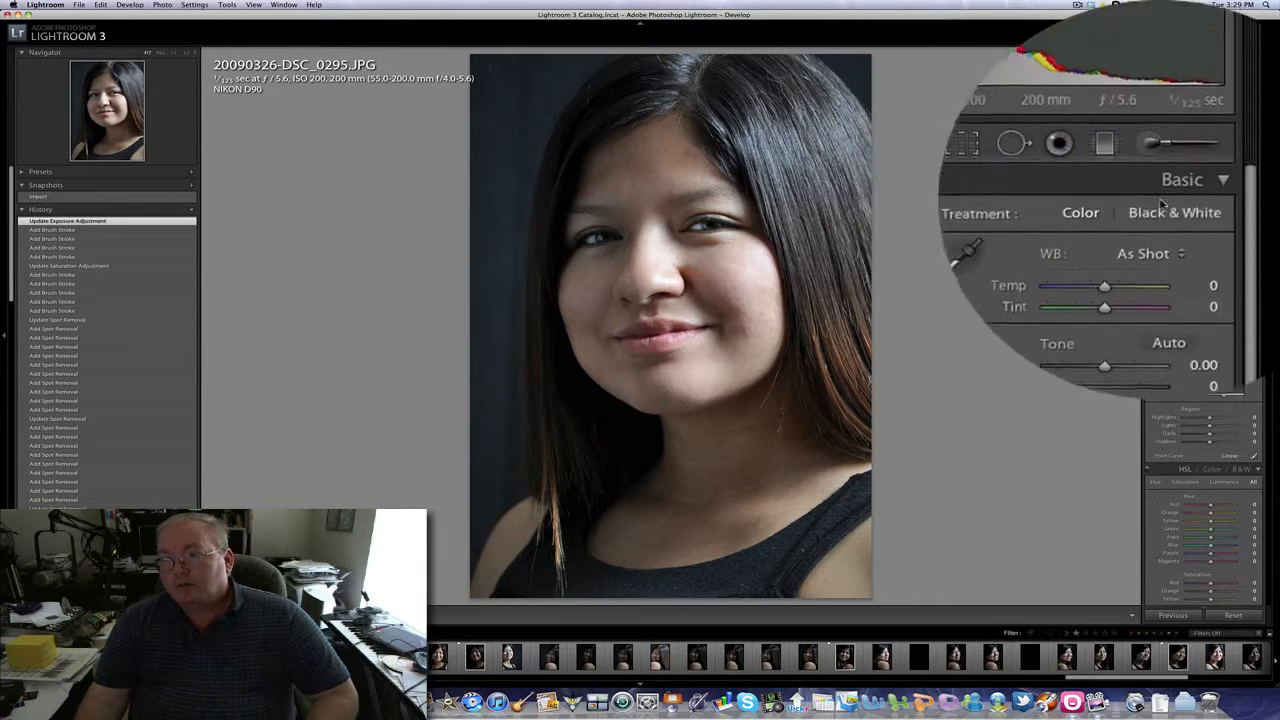
pyautogui.click(1160, 142)
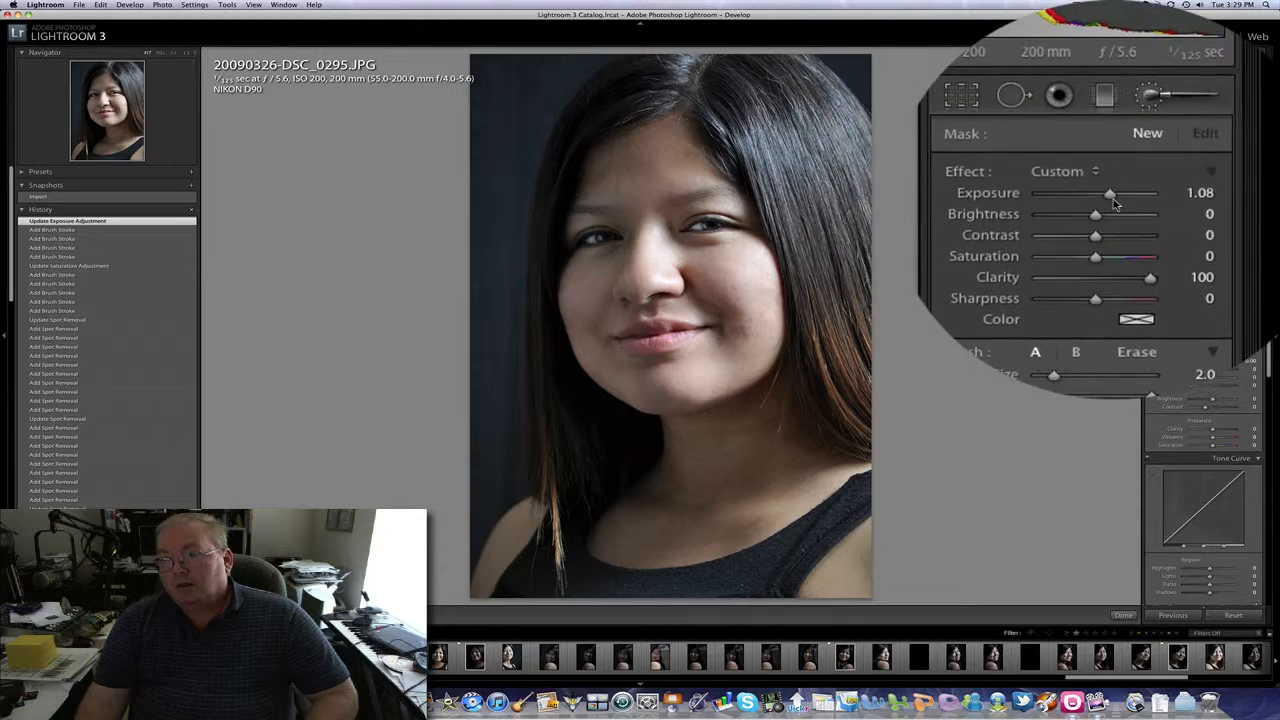
pyautogui.moveTo(1115, 203); pyautogui.dragTo(1071, 203)
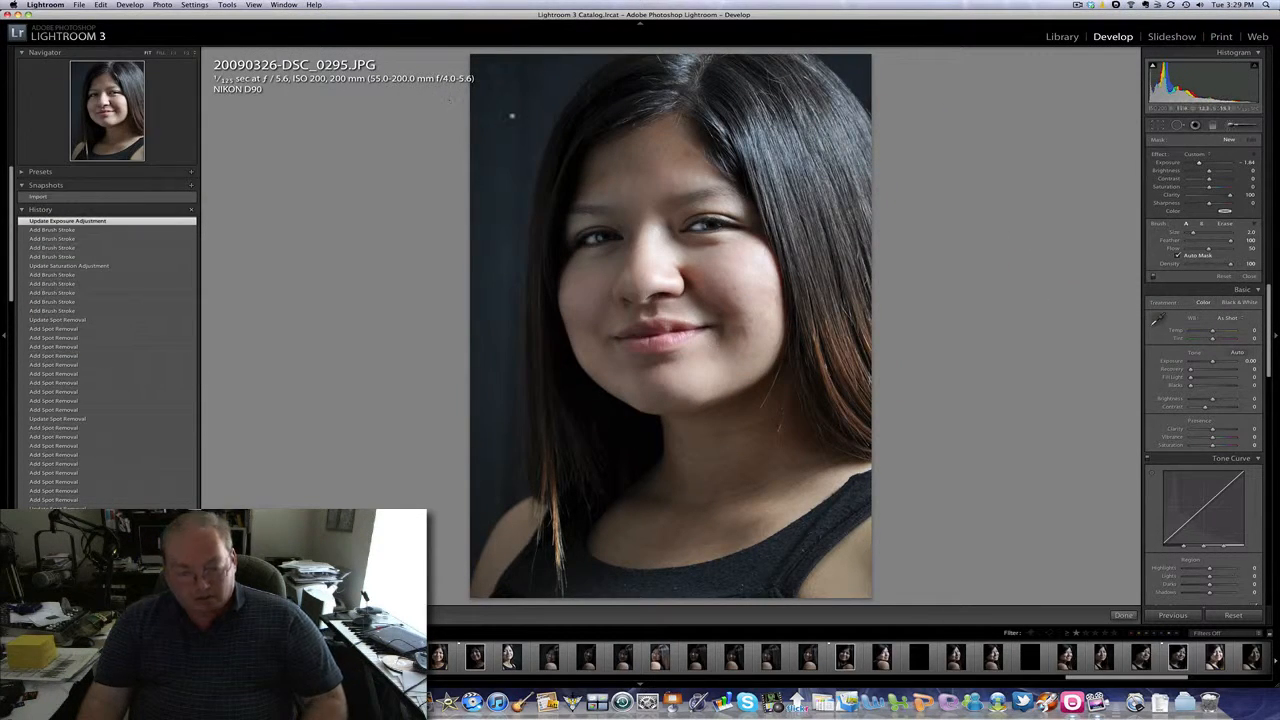
pyautogui.scroll(4, 515, 115)
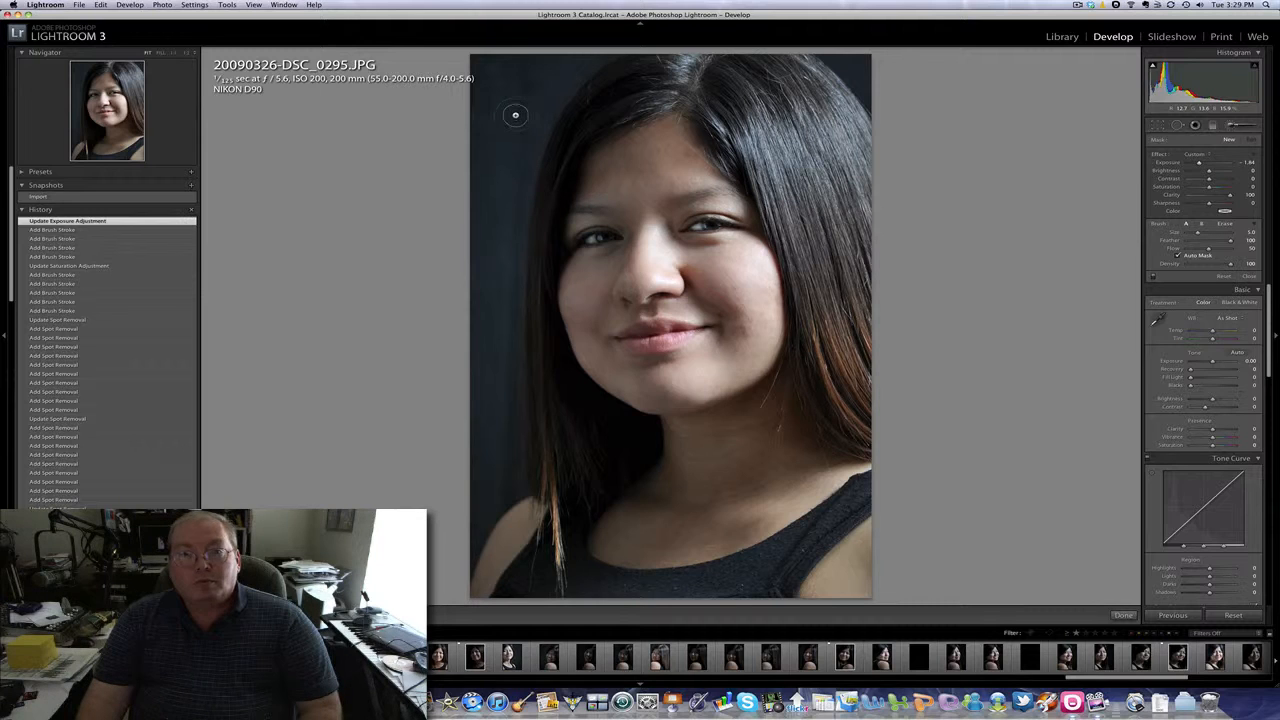
pyautogui.scroll(1, 517, 111)
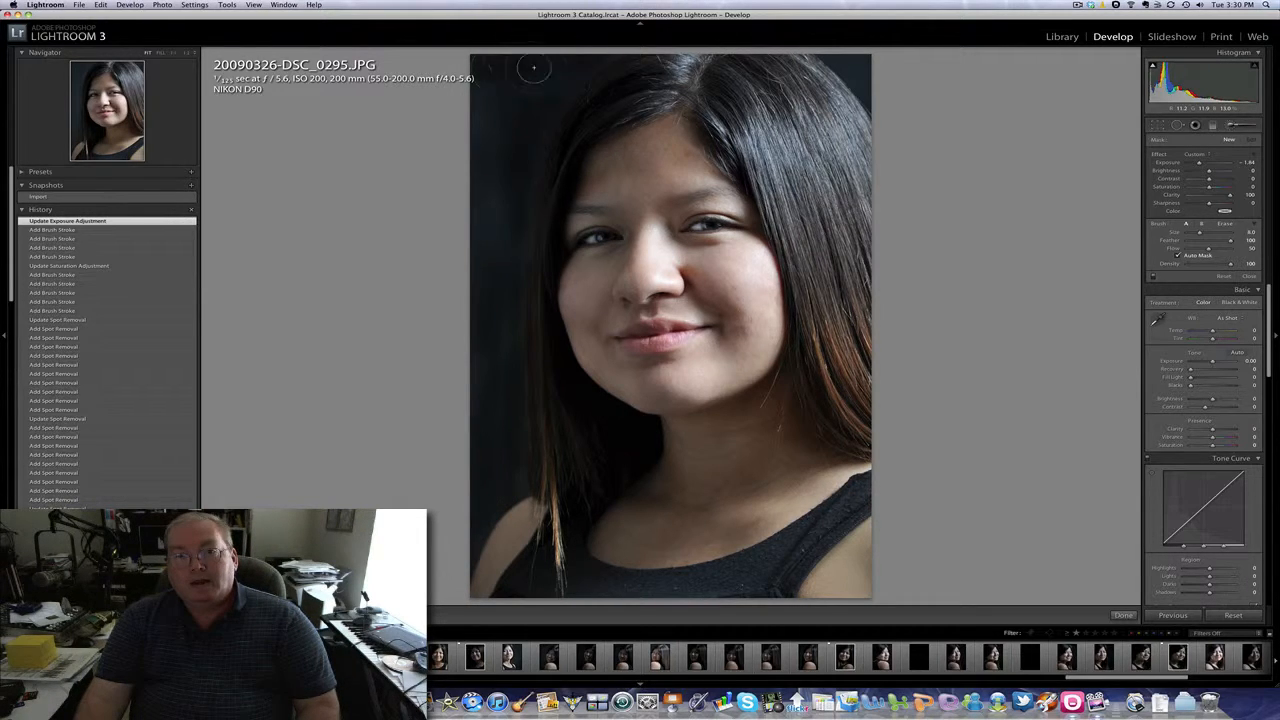
pyautogui.moveTo(486, 75); pyautogui.dragTo(478, 78)
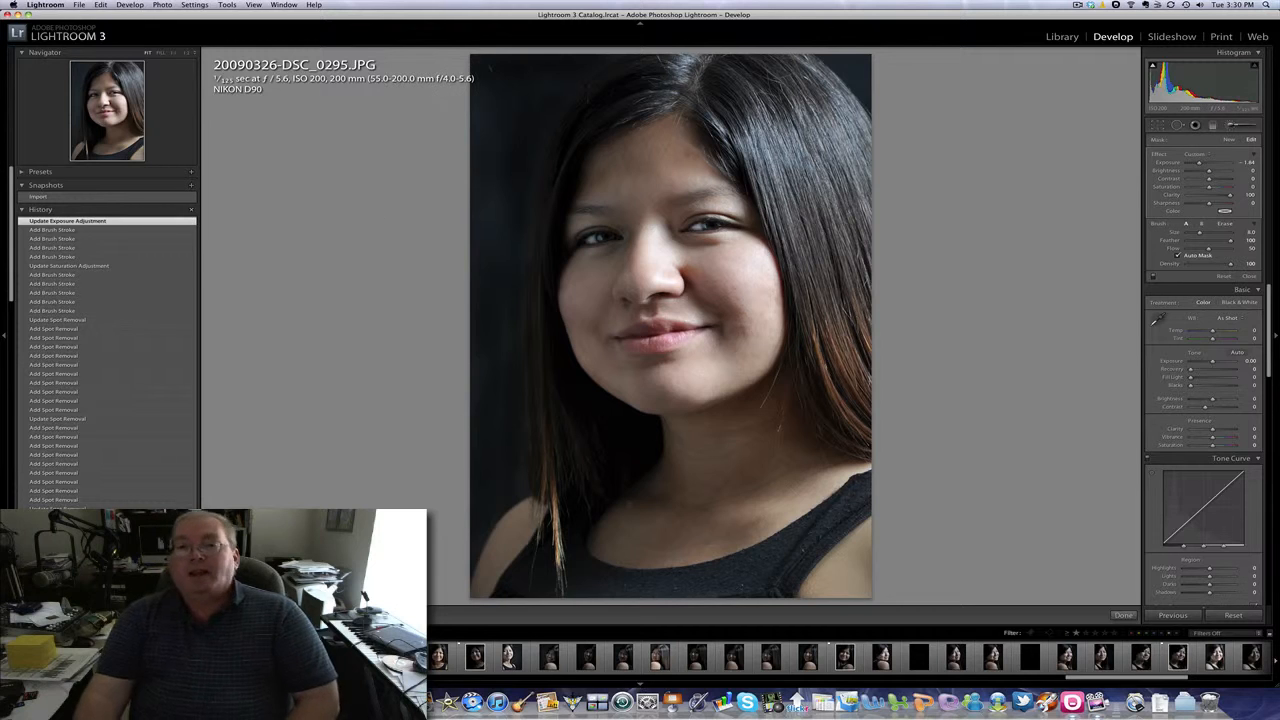